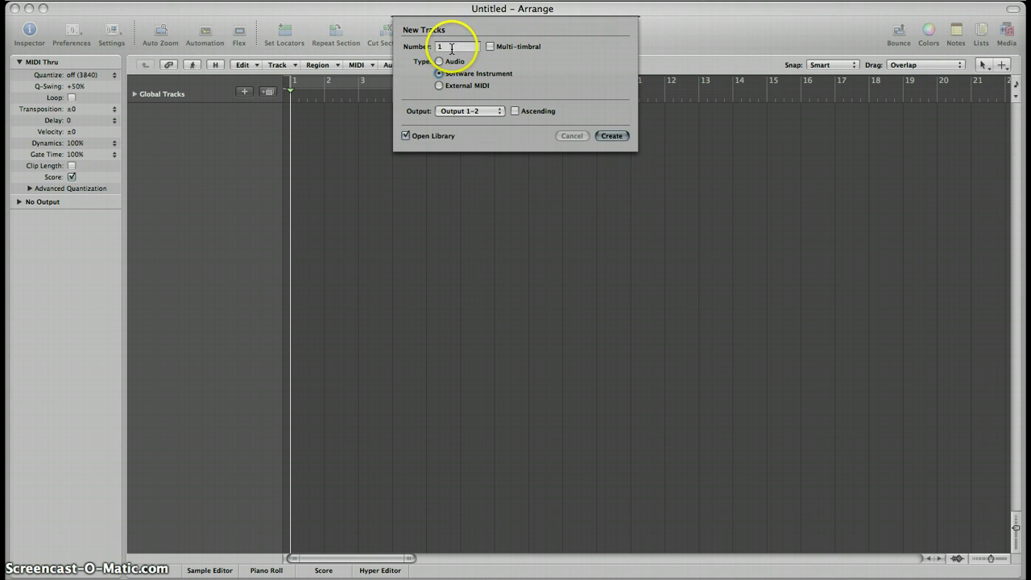
- Create 5 new software instrument tracks routed to Output 1-2
double_click(454, 47)
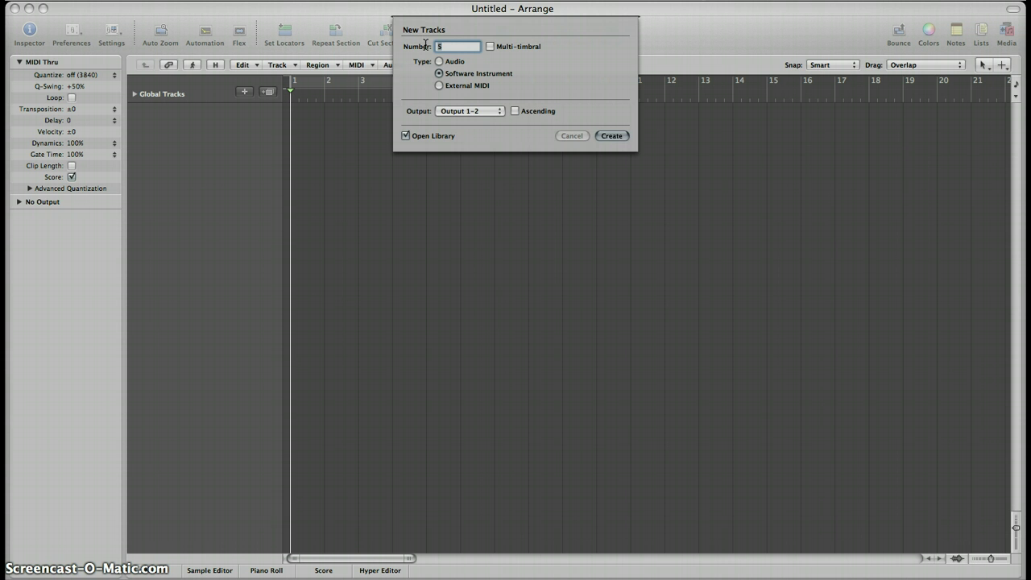
left_click(612, 135)
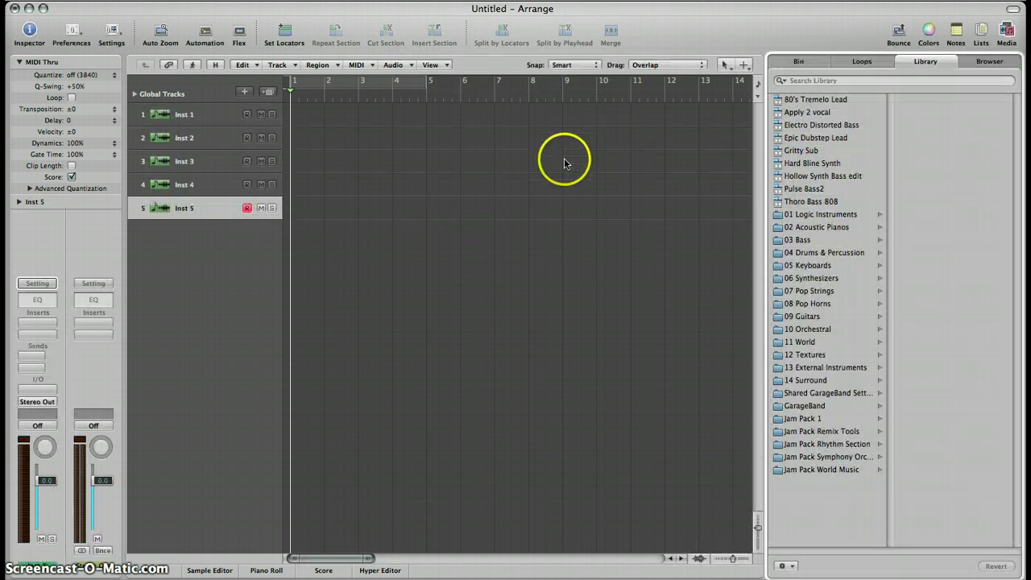
- Load the EXS24 sampler in stereo as the instrument on track Inst 1
left_click(183, 114)
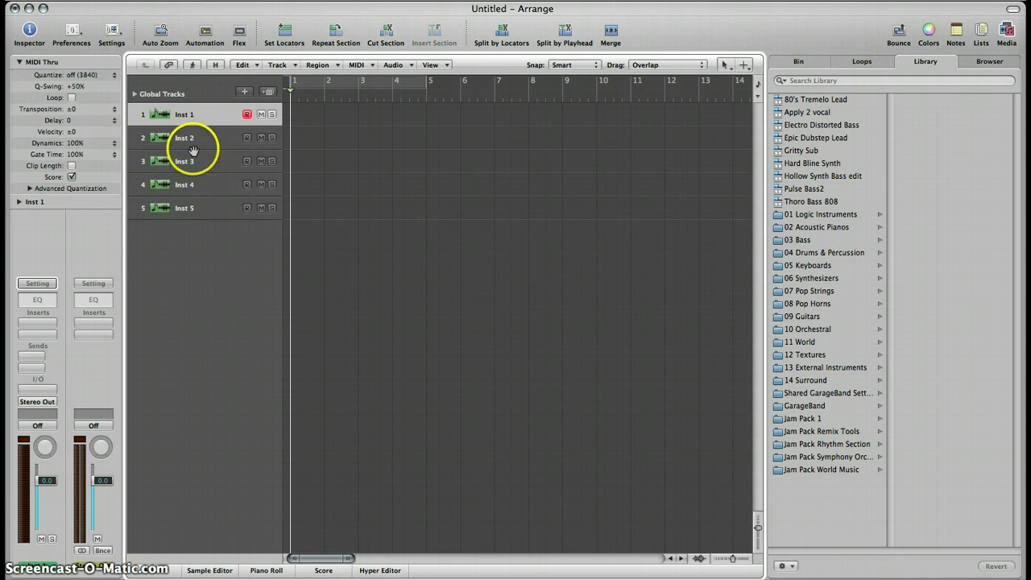
left_click(47, 390)
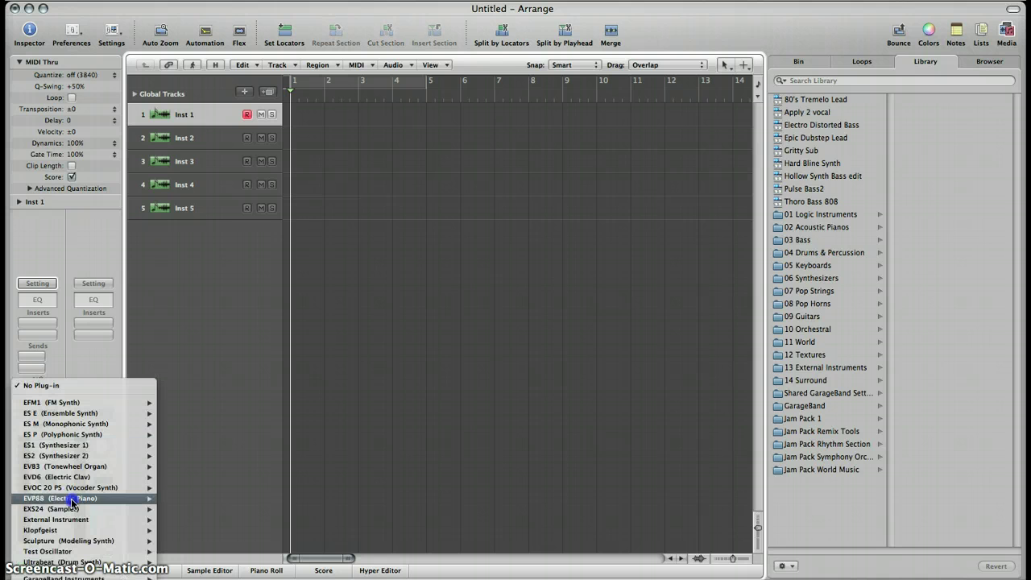
mouse_move(72, 511)
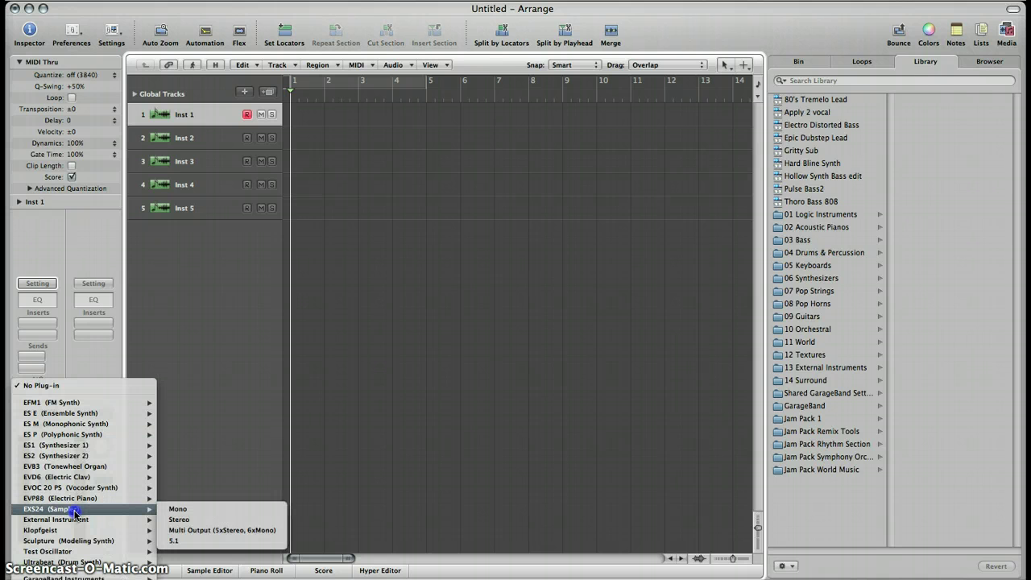
left_click(177, 519)
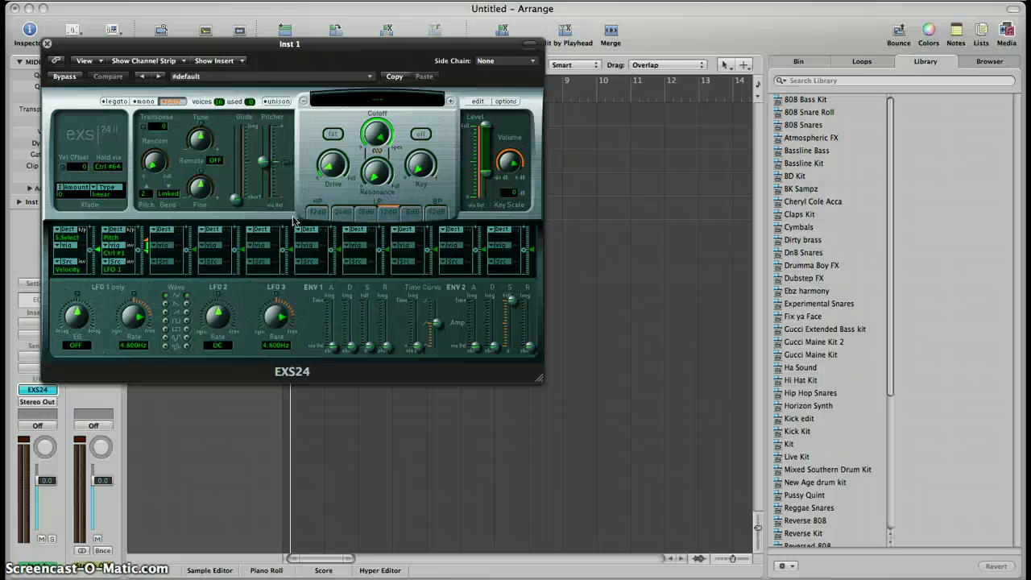
- Open the EXS24 Instrument Editor and bring up the dialog for loading multiple samples into zones
left_click_drag(419, 159, 466, 115)
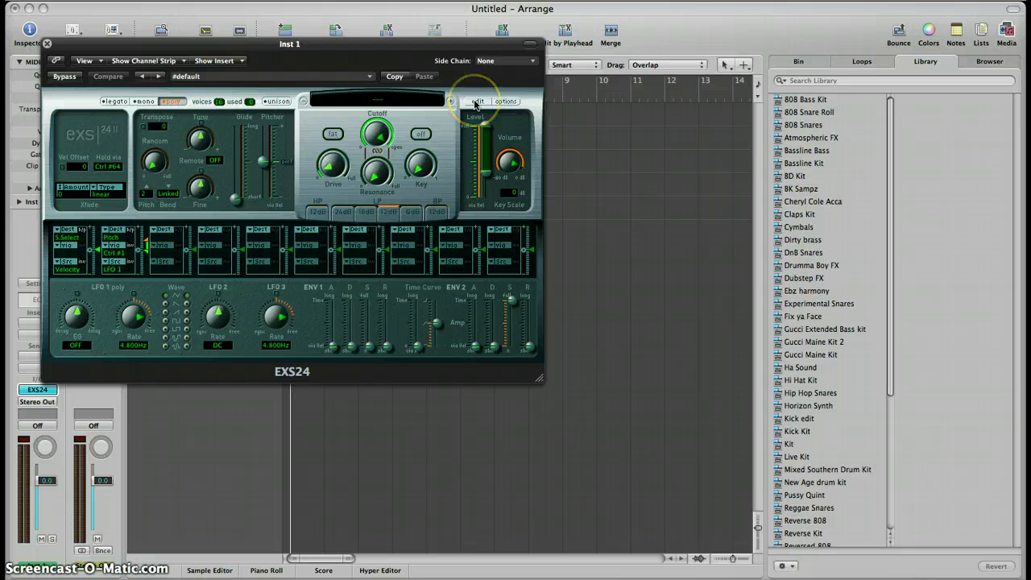
left_click(476, 101)
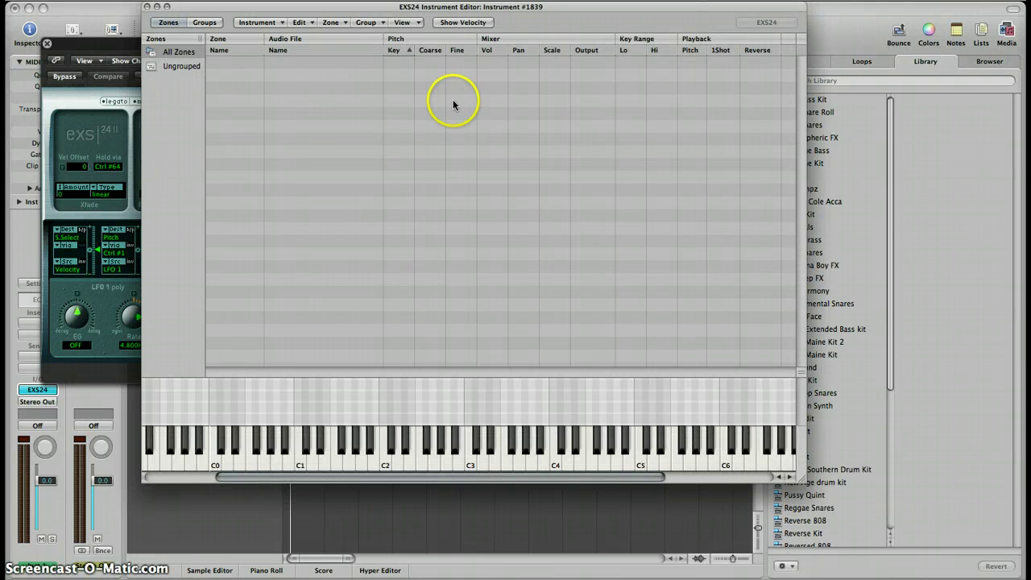
left_click(306, 26)
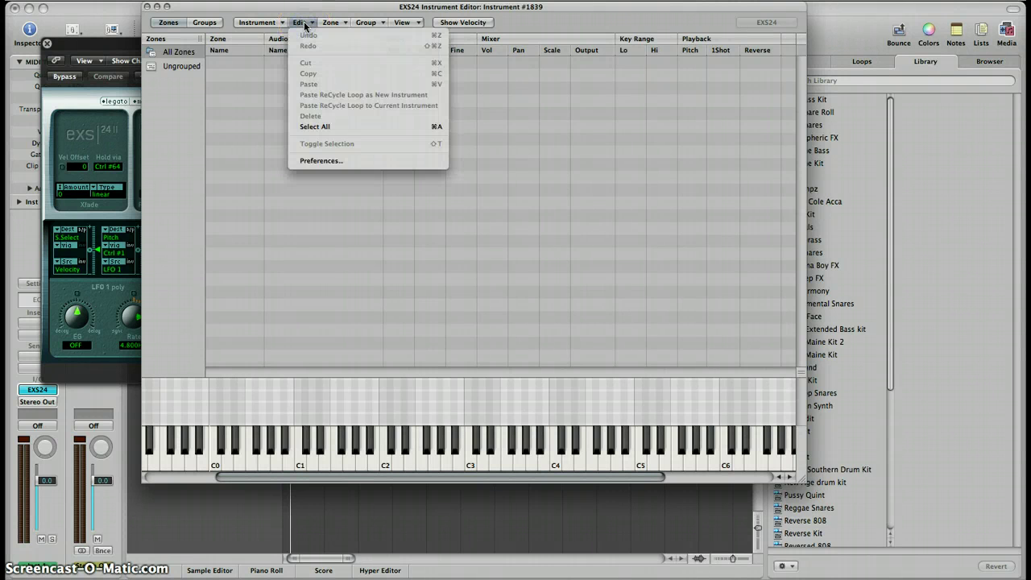
left_click(304, 25)
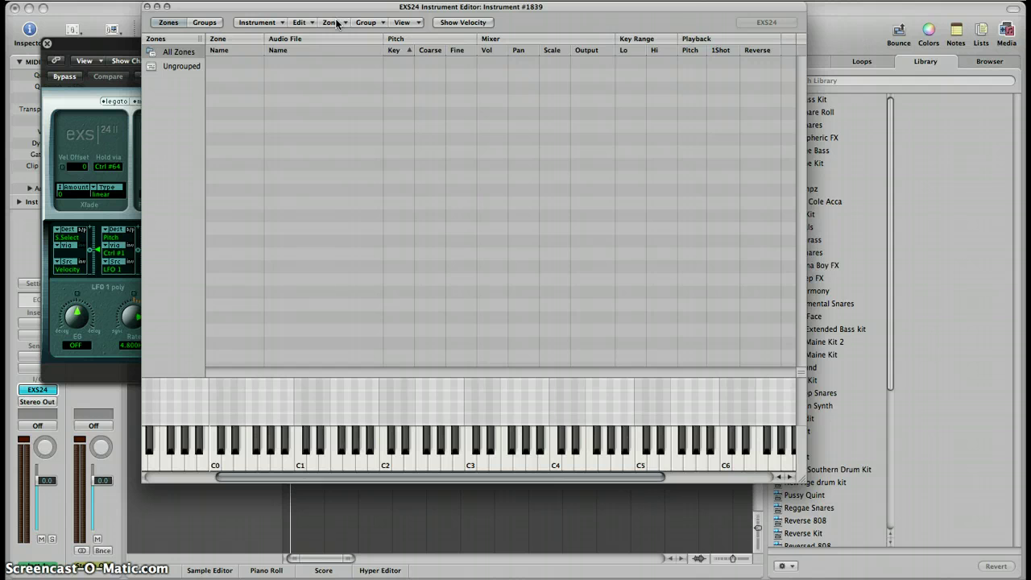
left_click(336, 24)
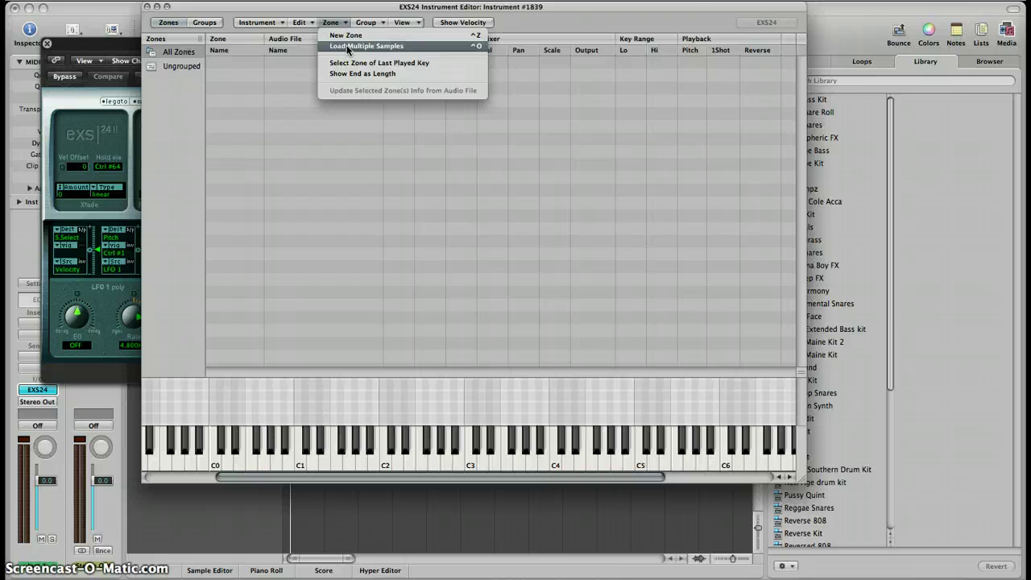
left_click(348, 48)
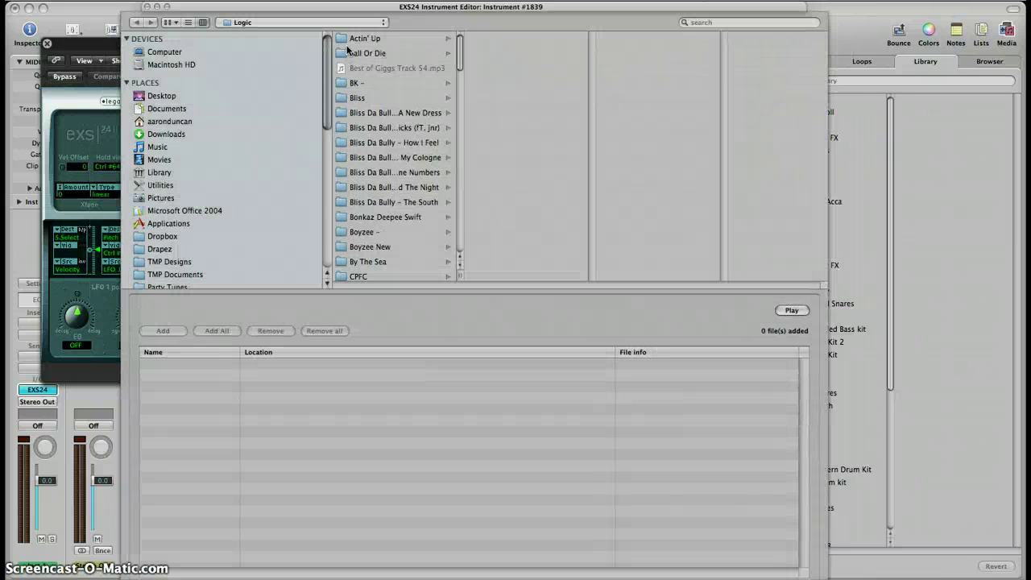
- Open the Samples New folder in the sample loading dialog
scroll(244, 165, "down", 10)
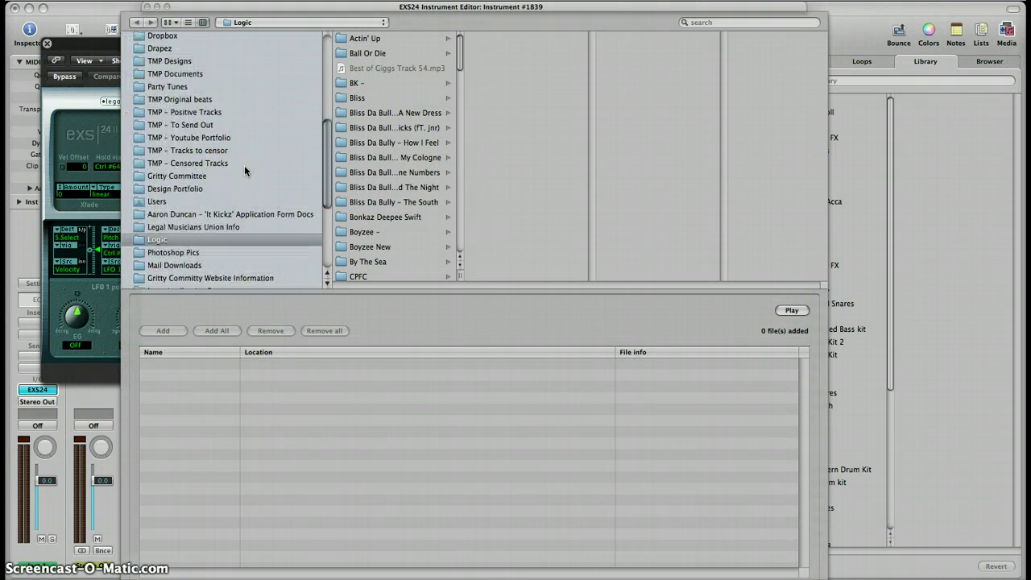
scroll(244, 165, "down", 1)
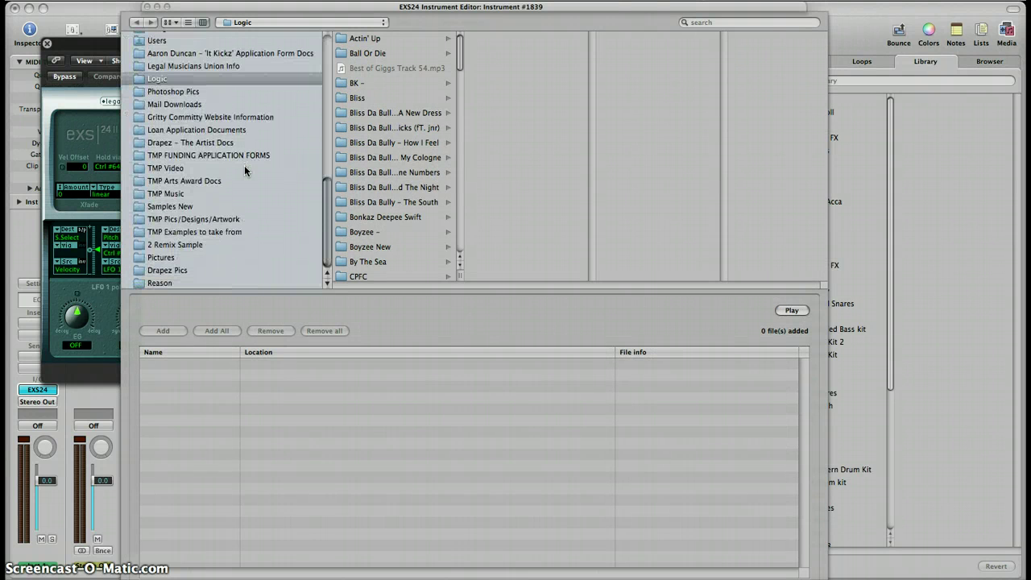
left_click(210, 206)
- Look through the Samples New folder, including Samples > Full Brass, for a folder of suitable sounds
scroll(390, 150, "down", 3)
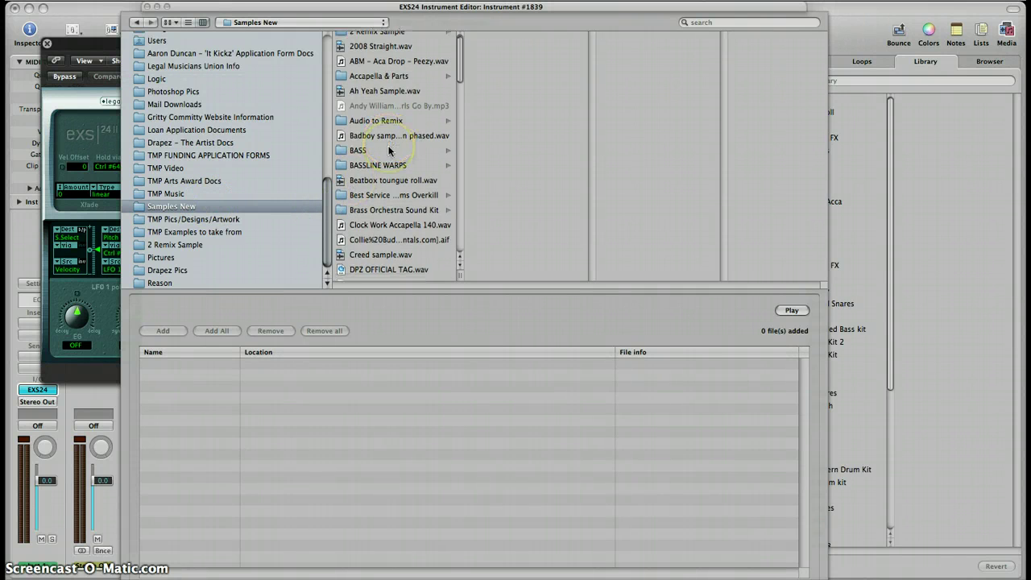
scroll(389, 150, "down", 15)
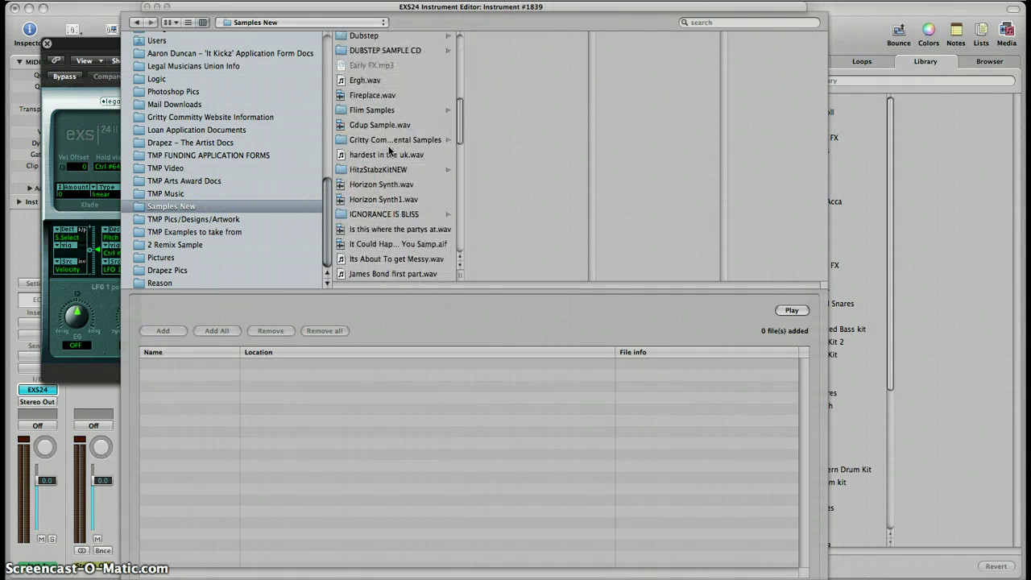
scroll(390, 150, "down", 2)
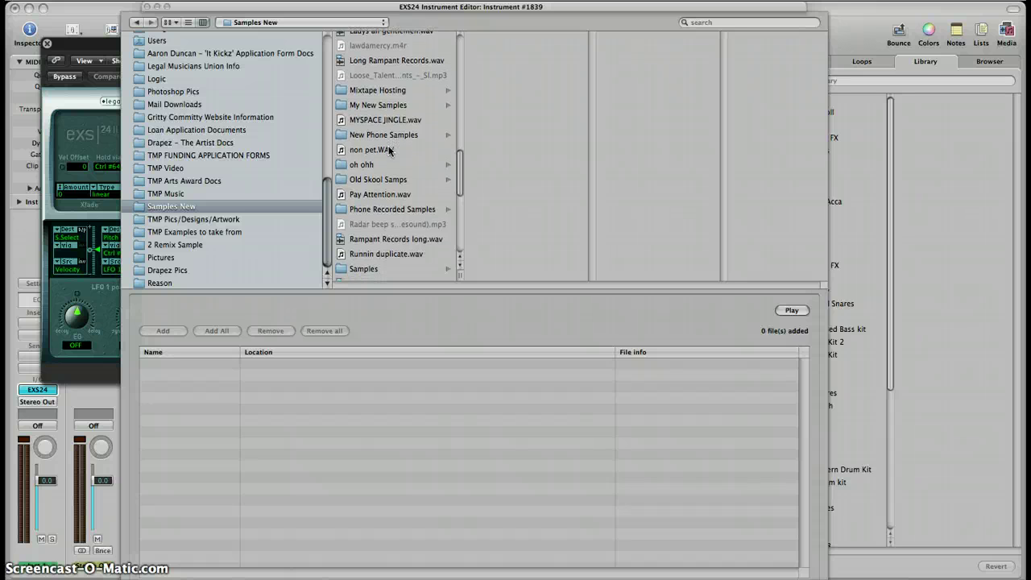
scroll(389, 150, "down", 6)
left_click(390, 168)
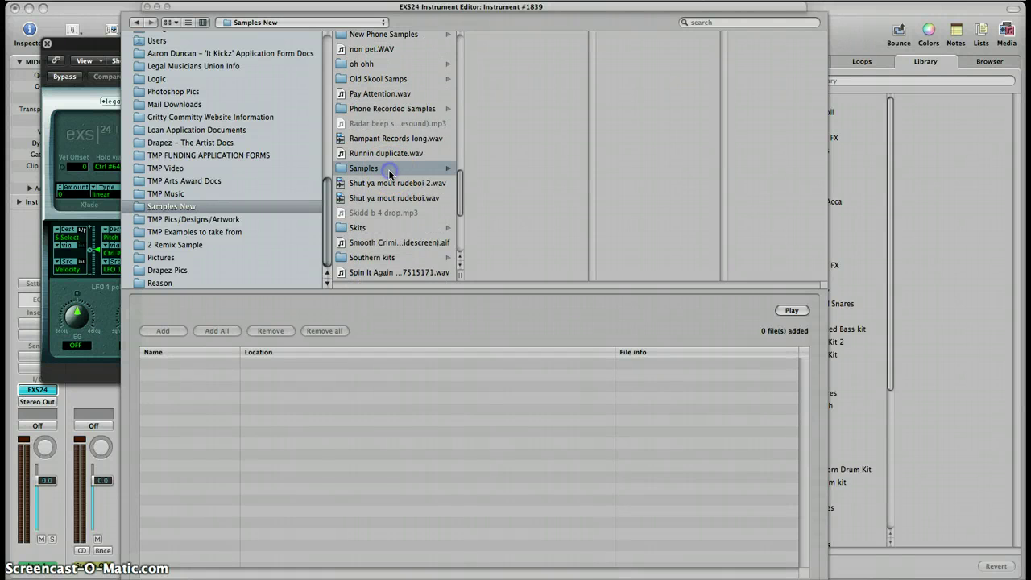
left_click(506, 53)
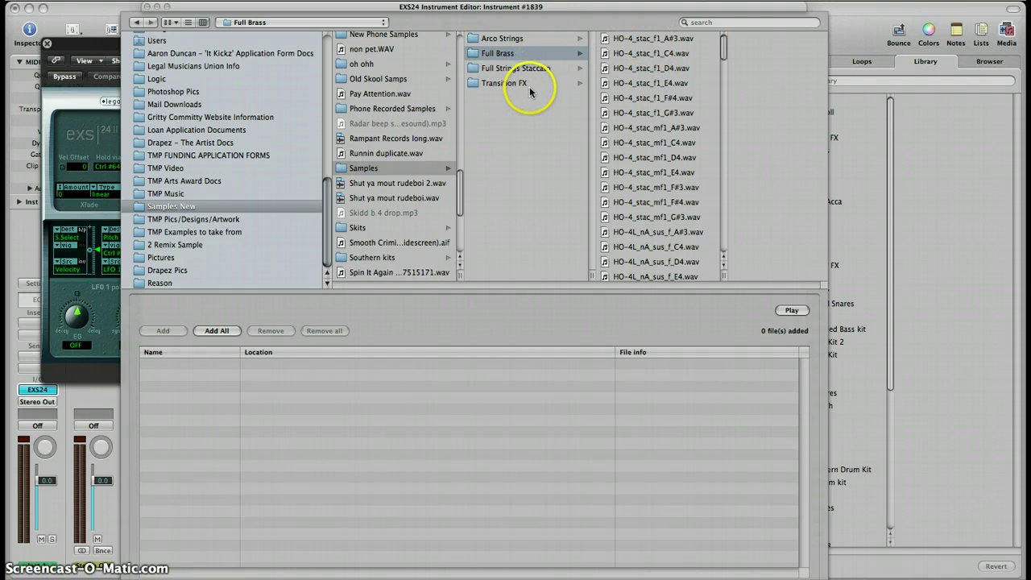
scroll(377, 157, "up", 5)
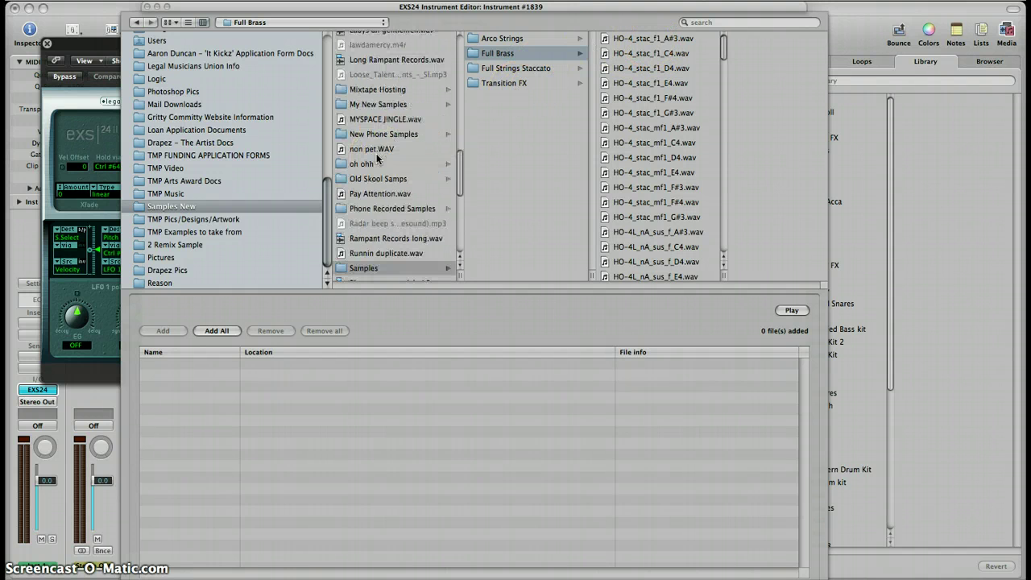
scroll(377, 158, "down", 8)
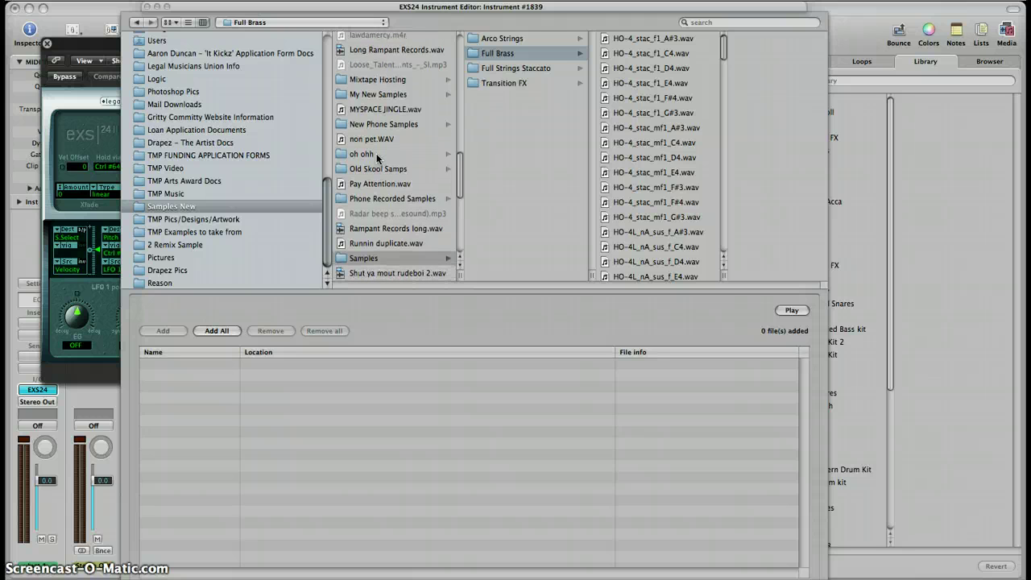
scroll(377, 158, "up", 15)
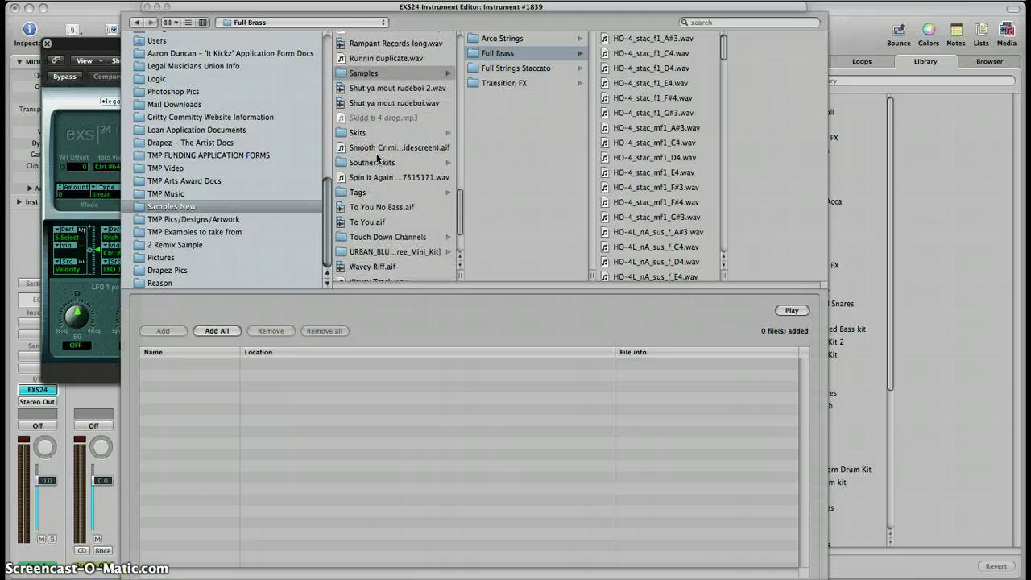
scroll(378, 157, "up", 5)
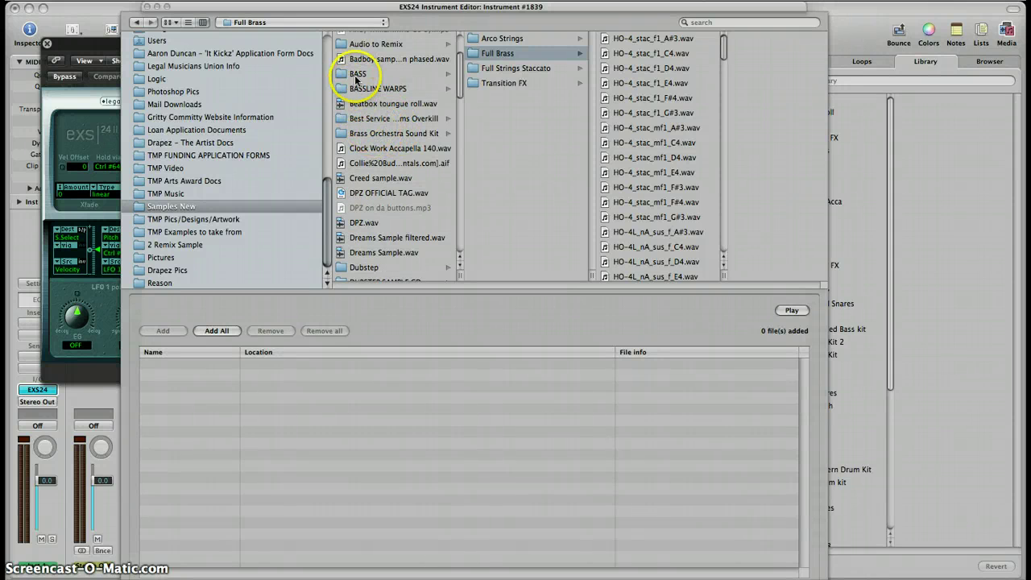
scroll(380, 270, "down", 10)
left_click(384, 262)
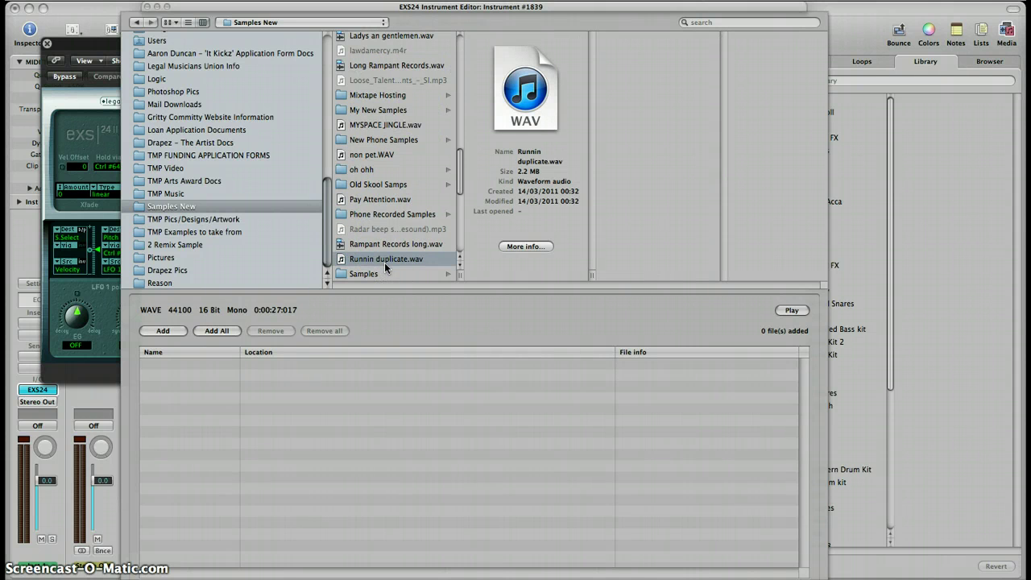
scroll(379, 173, "up", 10)
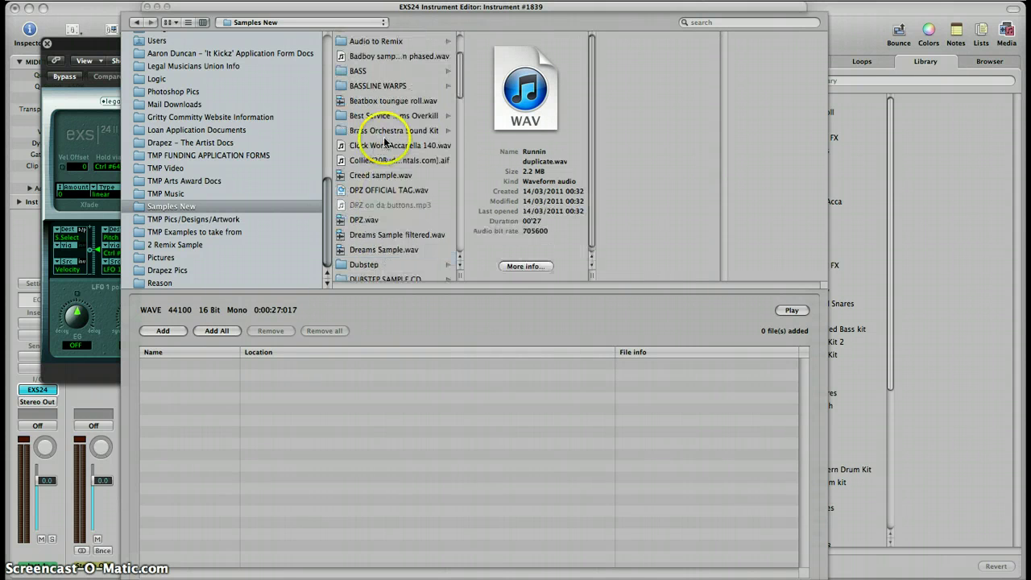
- Go to the Dubstep > KITS > DRUM HITS folder within Samples New
left_click(378, 264)
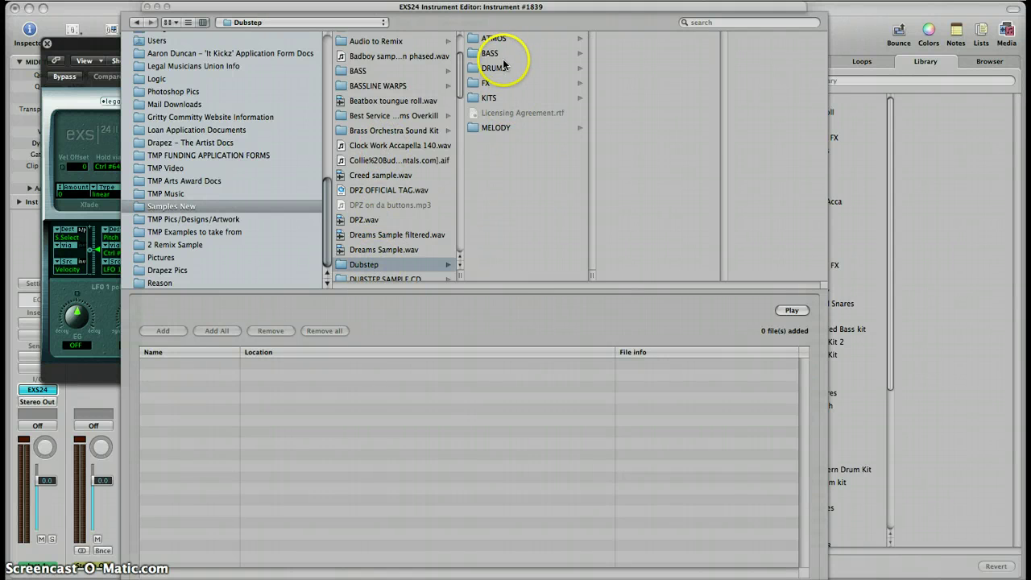
left_click(502, 68)
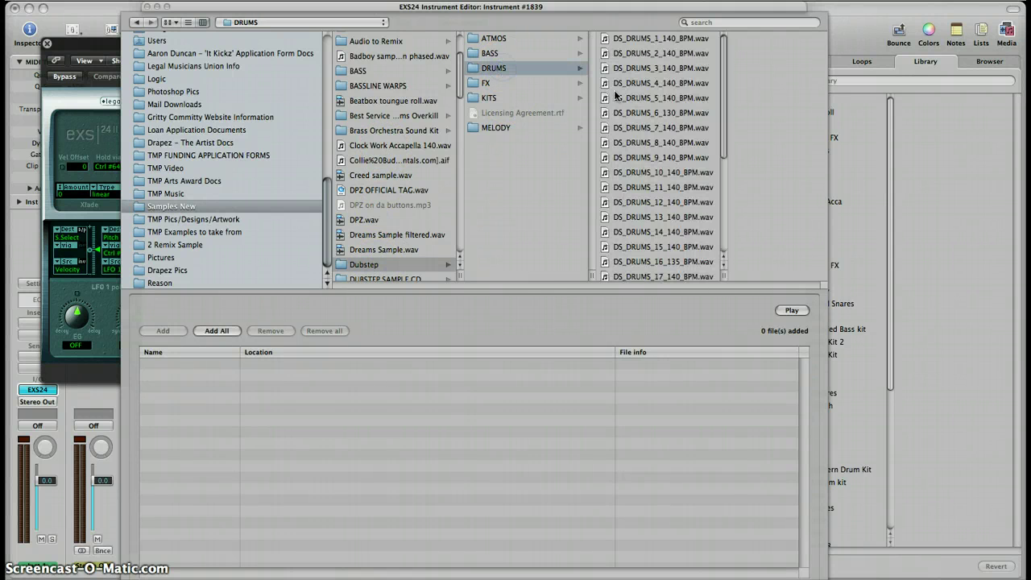
left_click(491, 97)
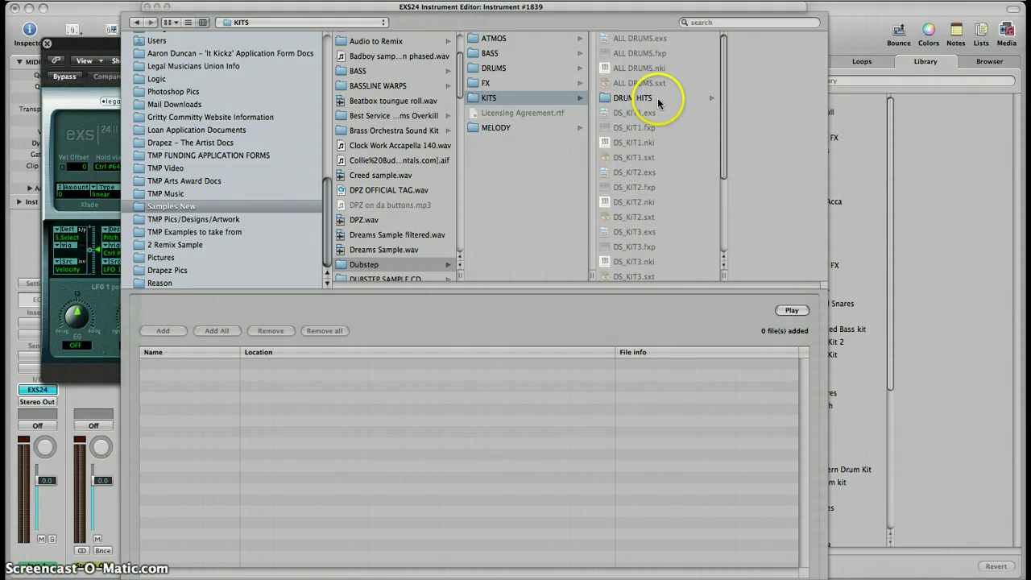
scroll(659, 94, "down", 3)
left_click(649, 61)
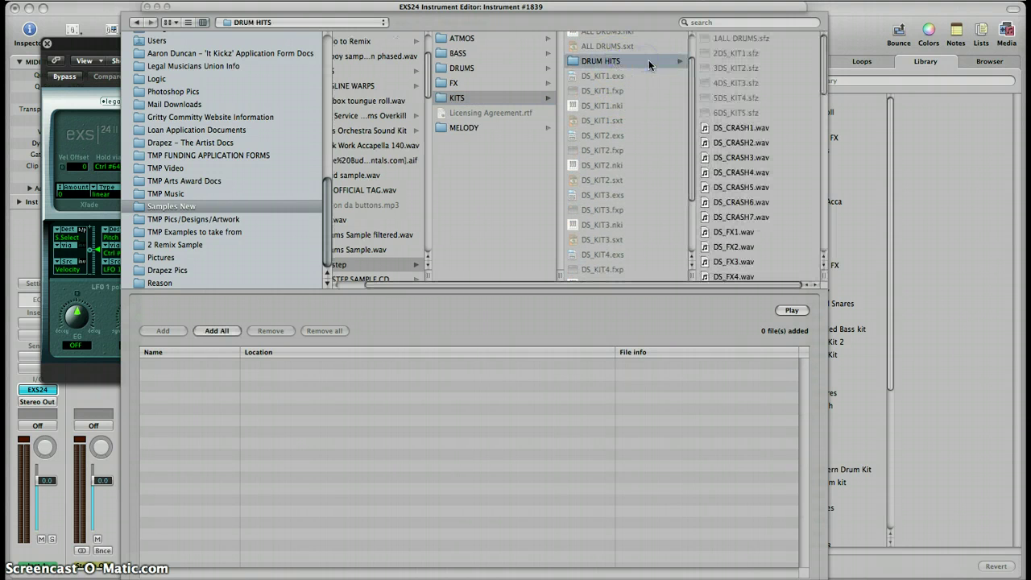
- Audition DS_KICK1.wav from the DRUM HITS folder and add it to the list of samples to load
scroll(739, 114, "down", 10)
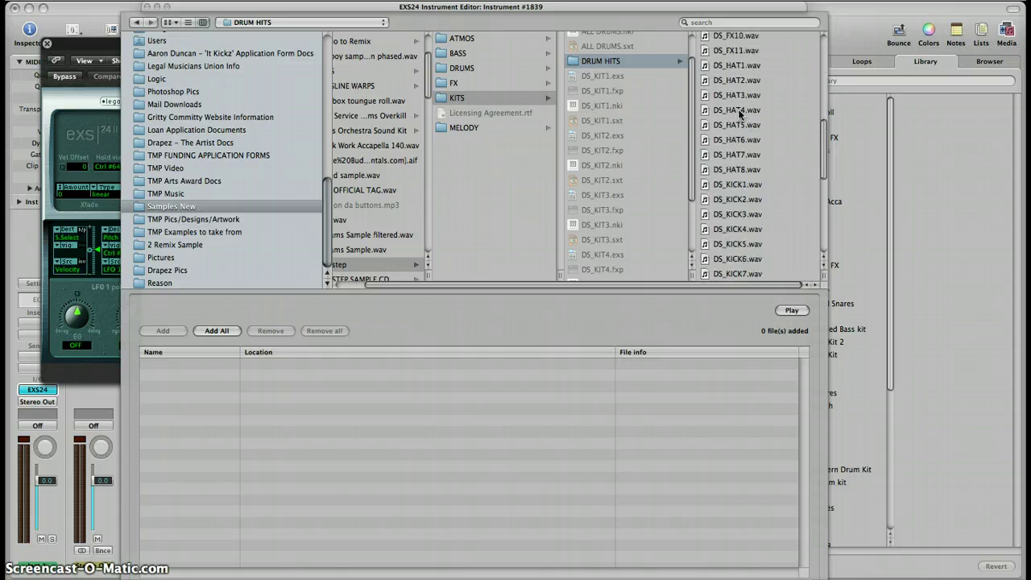
left_click(742, 119)
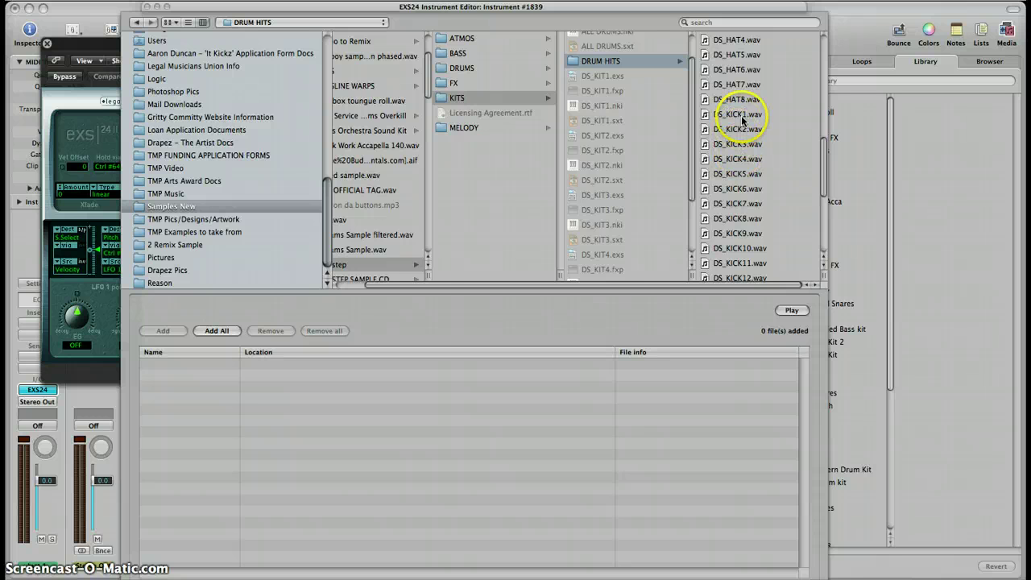
left_click(742, 118)
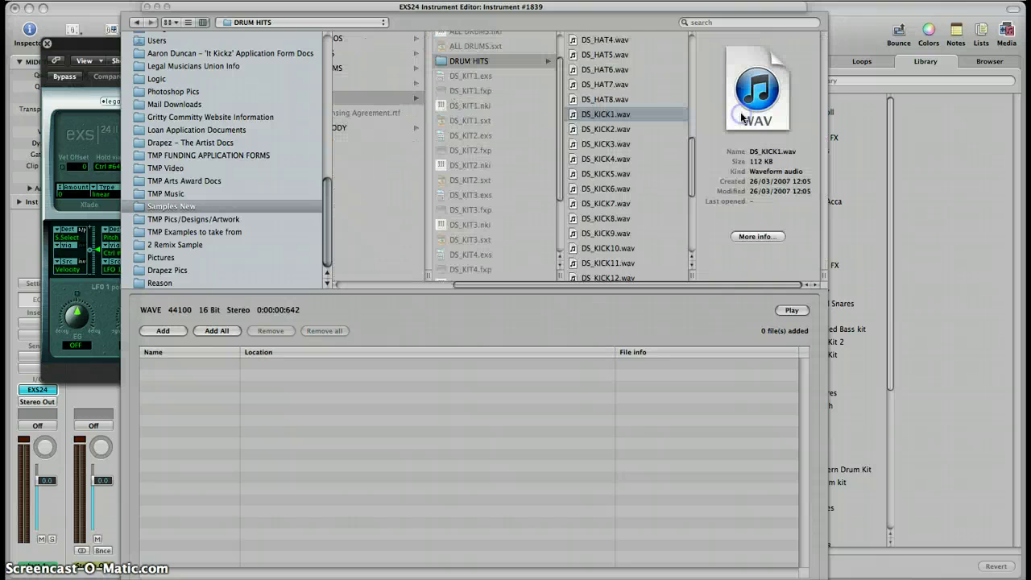
left_click(792, 313)
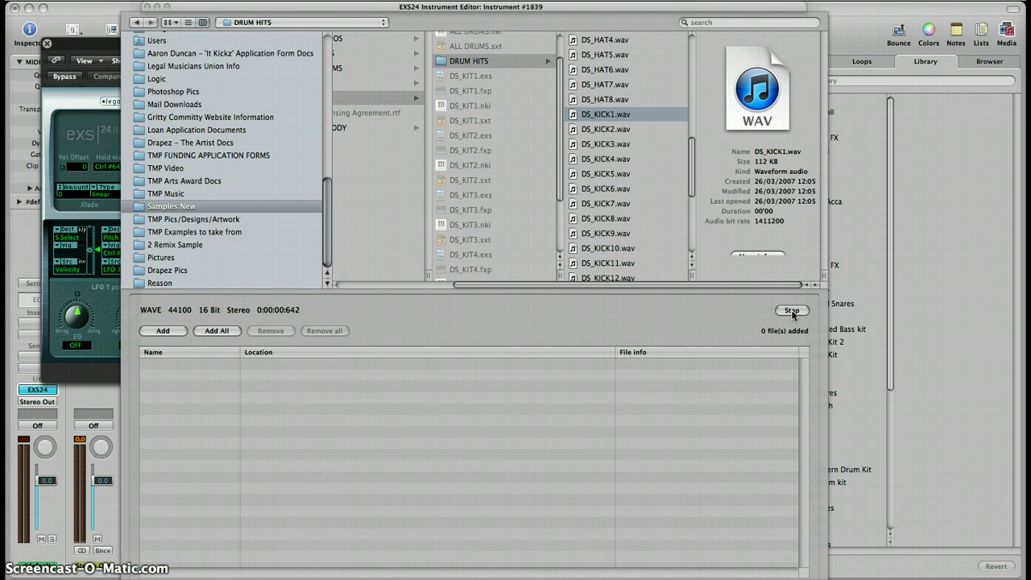
left_click(792, 313)
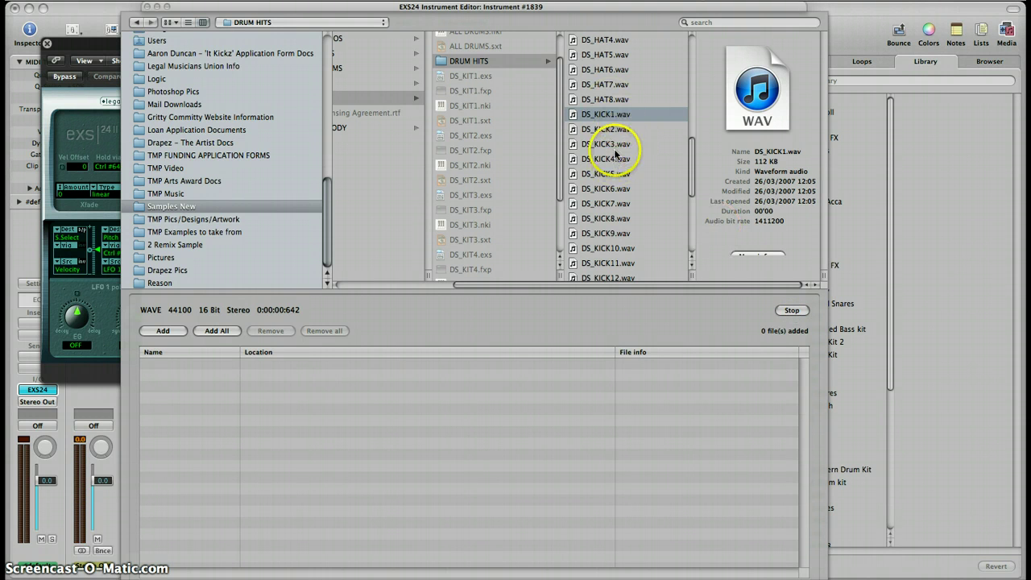
left_click(162, 330)
scroll(575, 155, "down", 5)
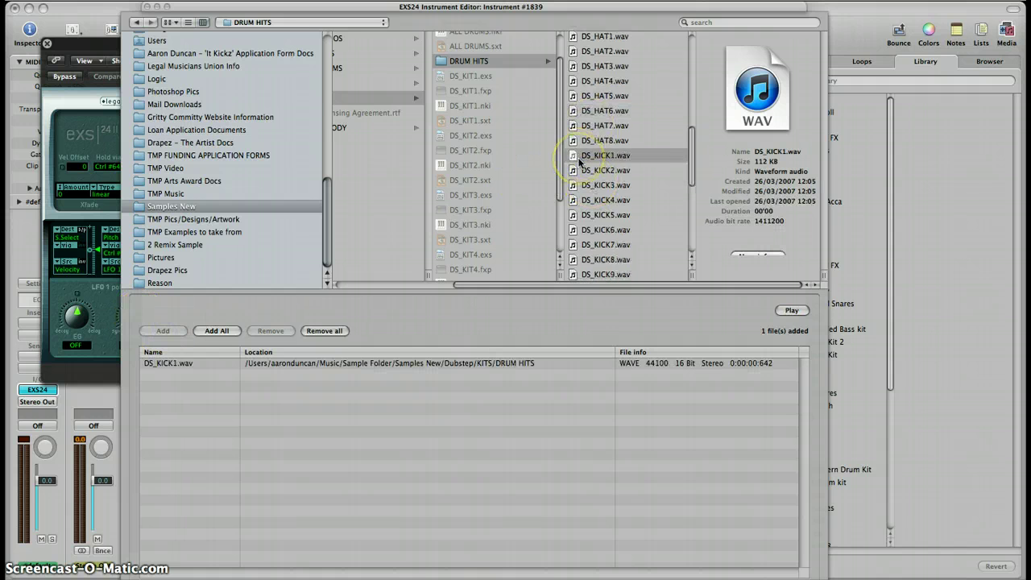
- Audition several of the DS_SNARE samples in the DRUM HITS folder and add DS_SNARE9.wav to the list of samples to load
left_click(600, 112)
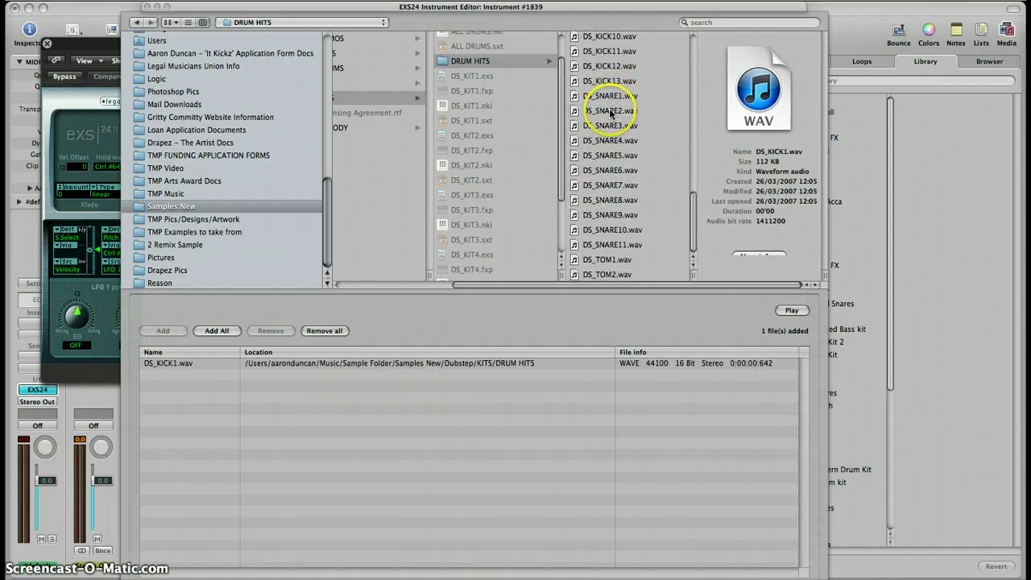
left_click(792, 310)
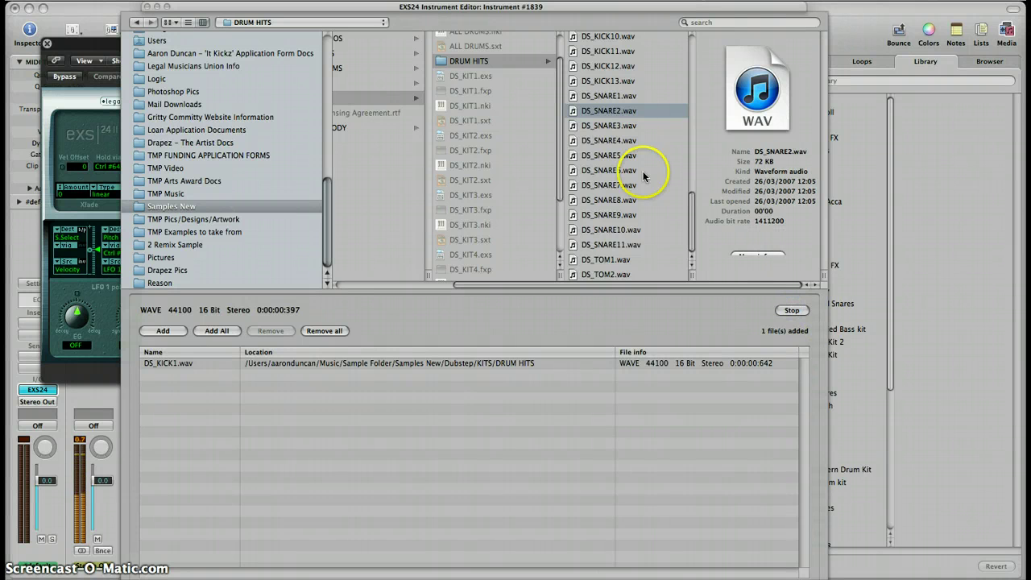
left_click(606, 96)
left_click(609, 140)
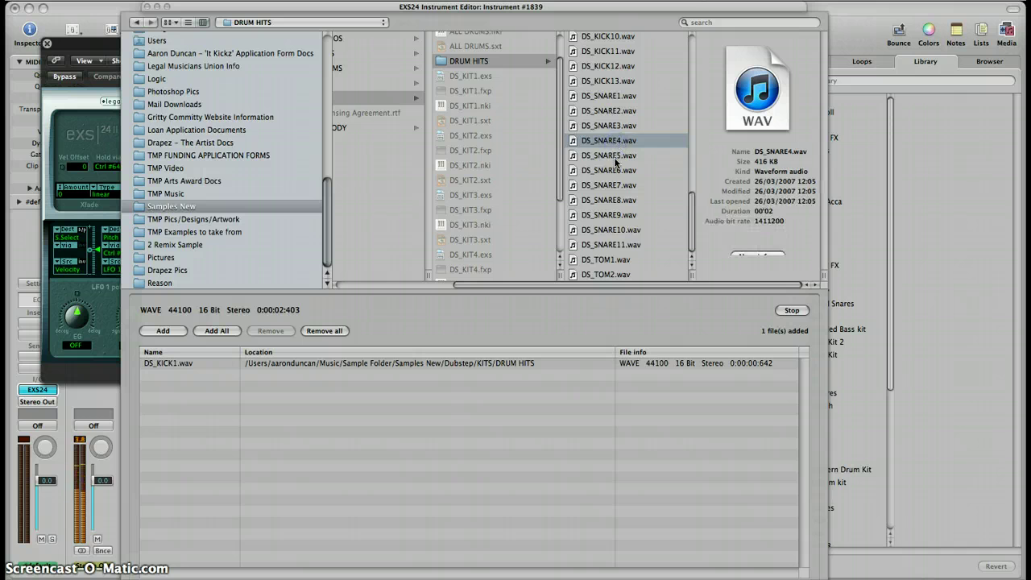
left_click(614, 156)
left_click(617, 171)
left_click(617, 185)
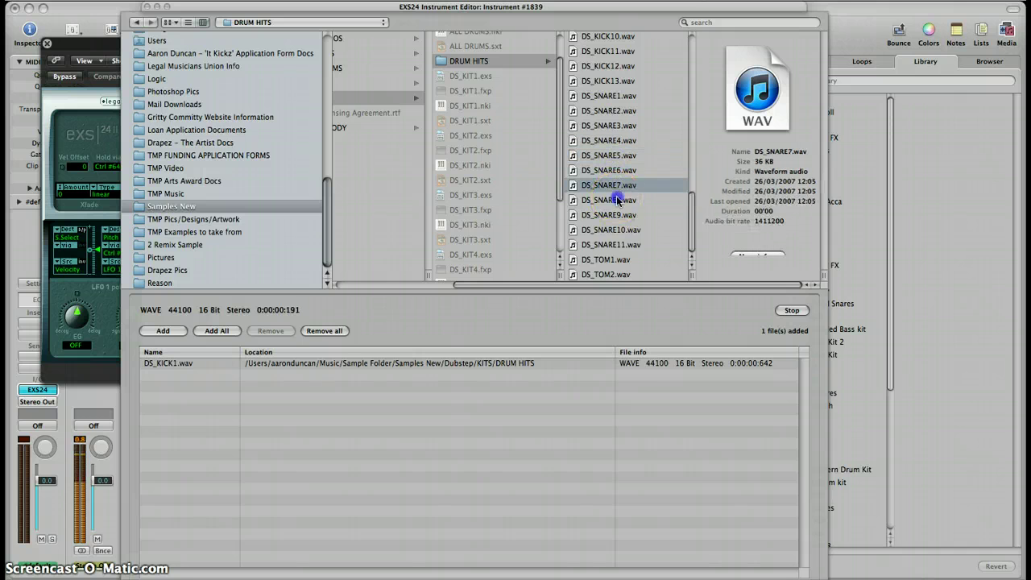
left_click(620, 200)
left_click(615, 216)
left_click(618, 229)
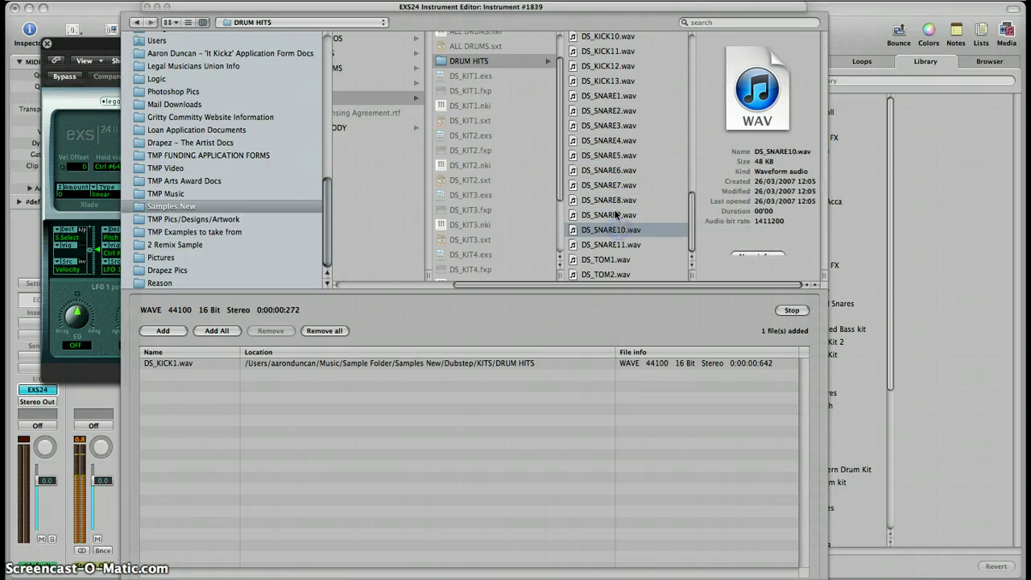
left_click(615, 215)
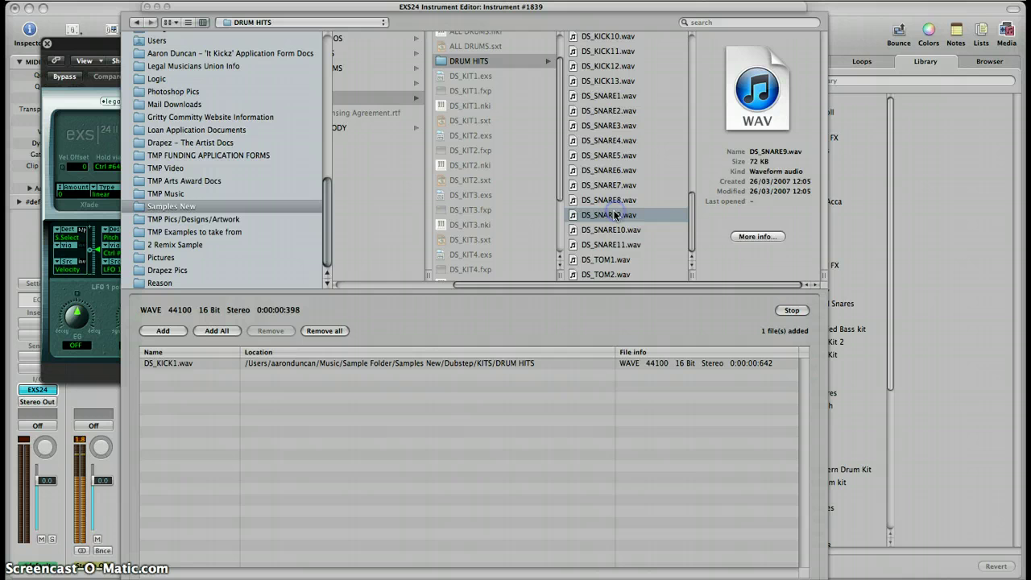
left_click(176, 331)
- Audition DS_HAT1.wav and add it to the list of samples to load
scroll(619, 161, "up", 8)
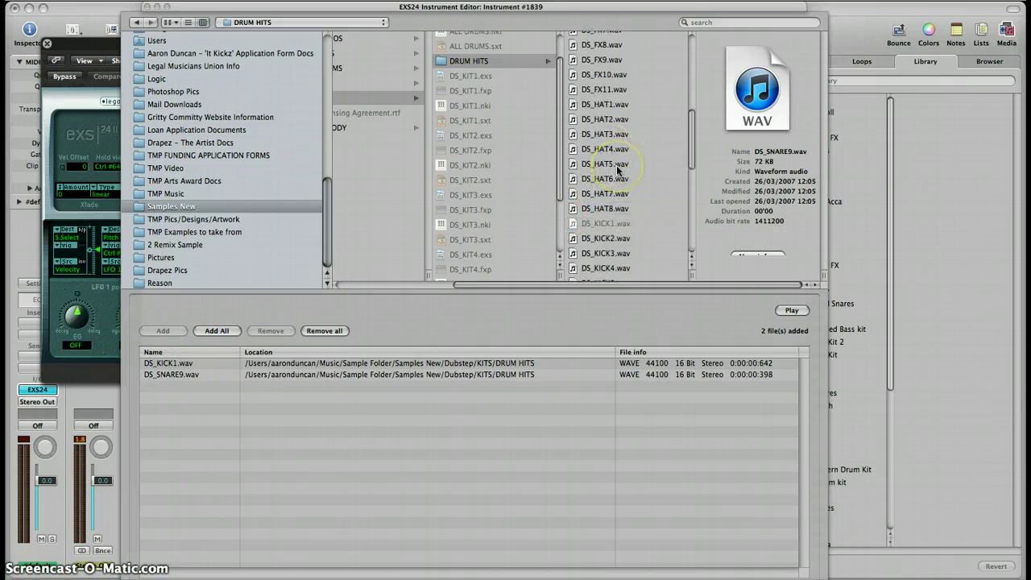
left_click(618, 163)
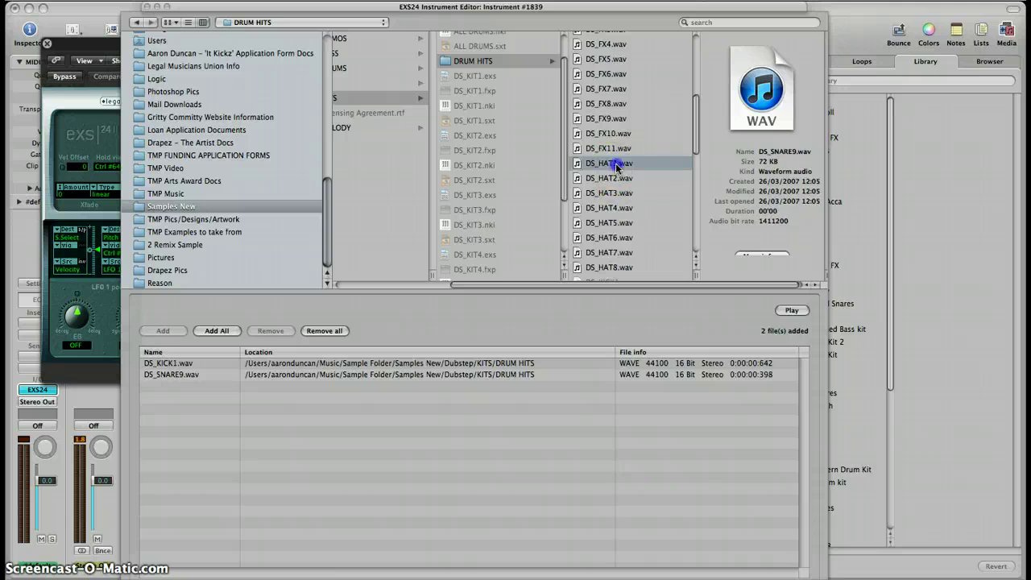
left_click(785, 310)
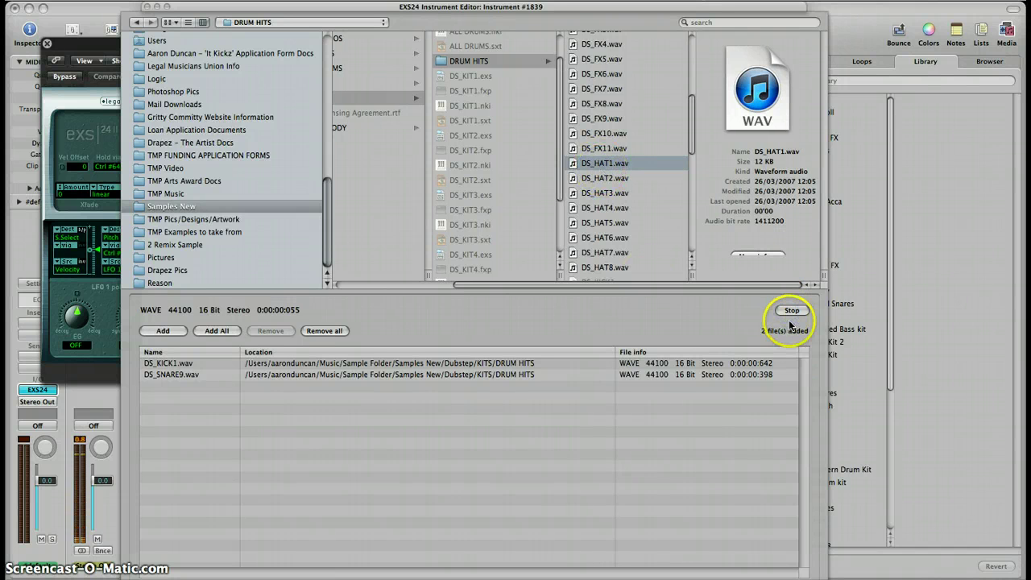
left_click(171, 332)
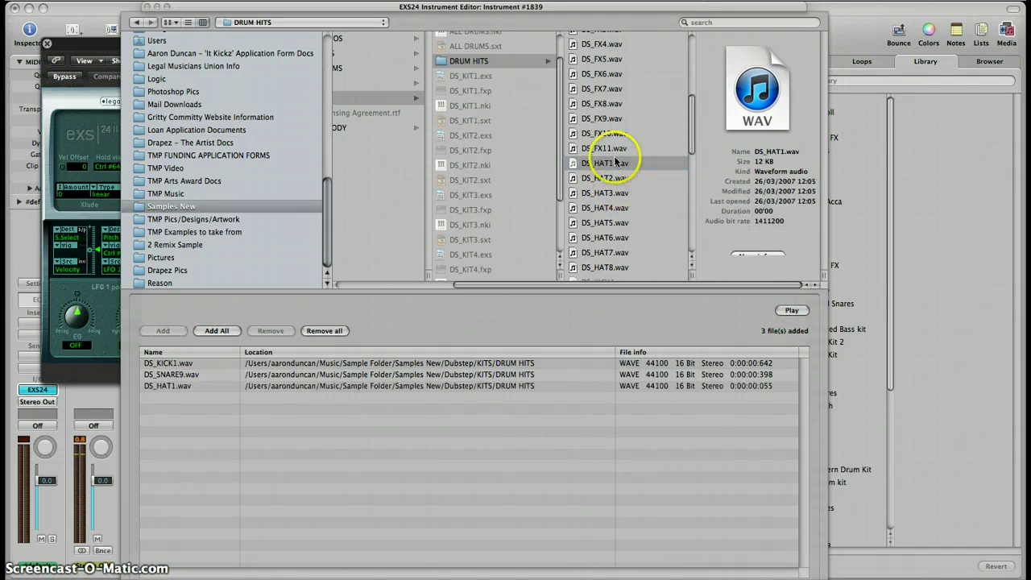
- Audition several of the DS_FX samples and add DS_FX5.wav to the list of samples to load
scroll(616, 161, "up", 2)
left_click(597, 106)
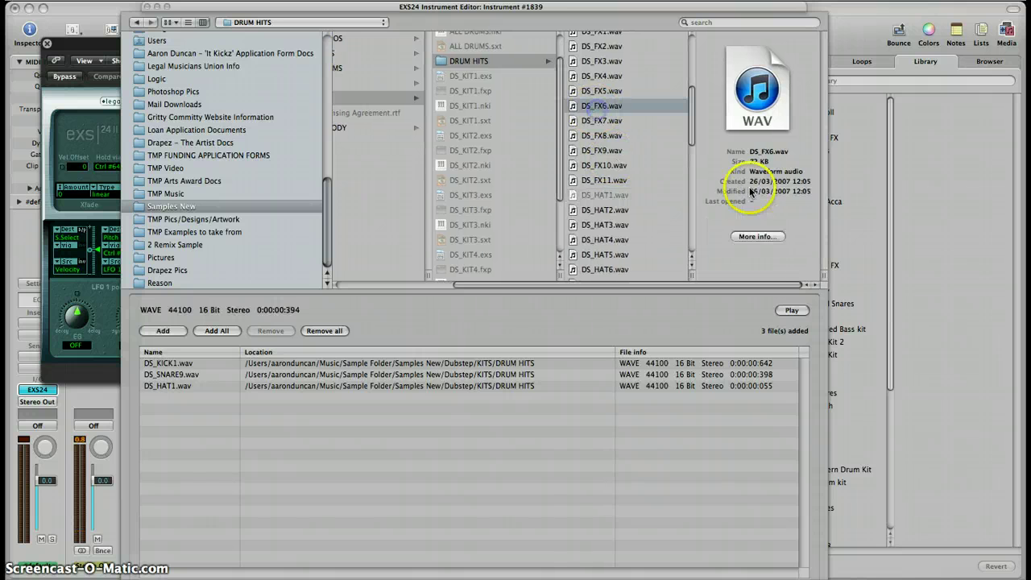
left_click(798, 313)
left_click(602, 91)
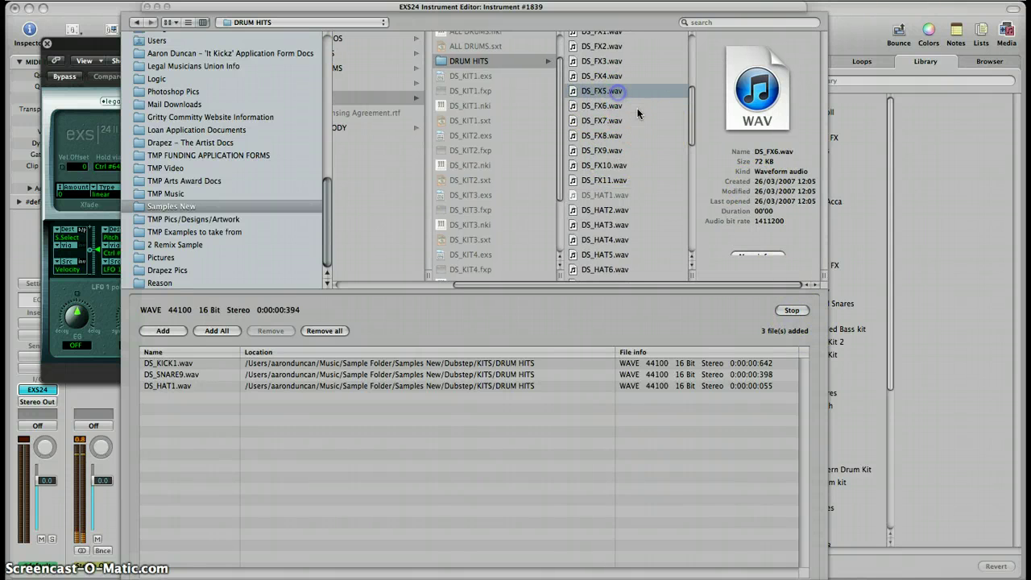
left_click(793, 311)
left_click(612, 133)
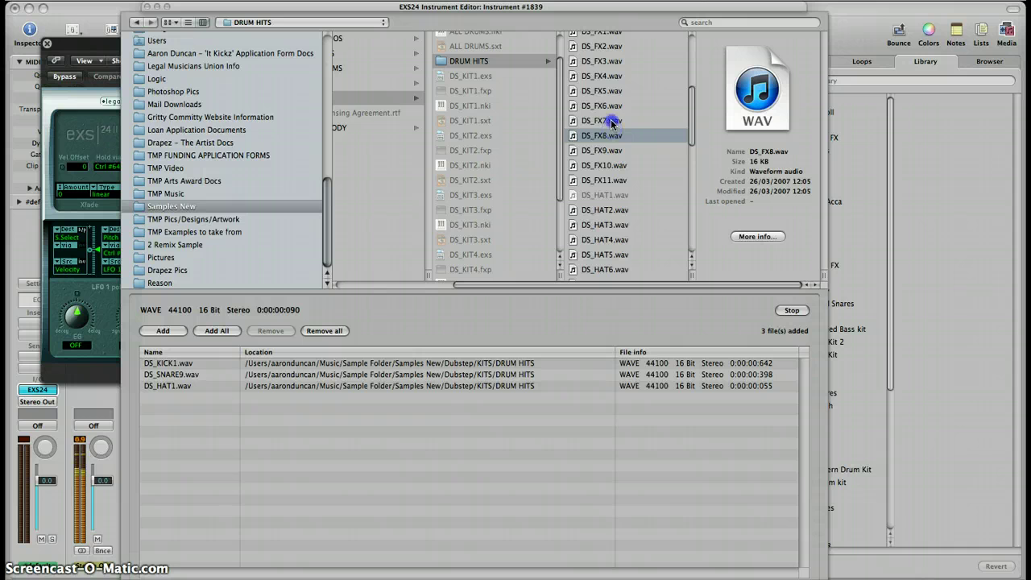
left_click(613, 121)
left_click(602, 61)
left_click(604, 46)
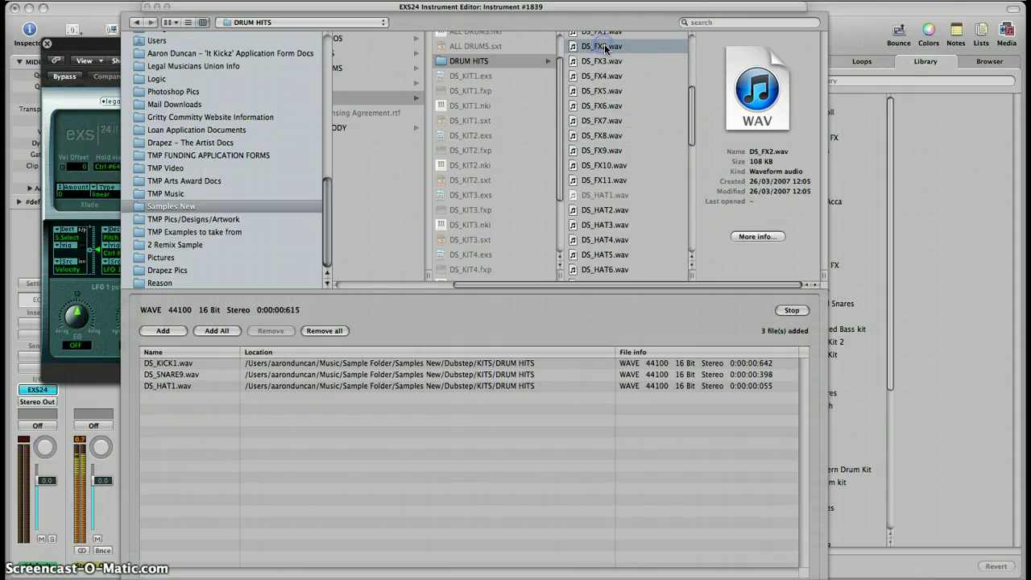
scroll(606, 48, "up", 2)
left_click(606, 54)
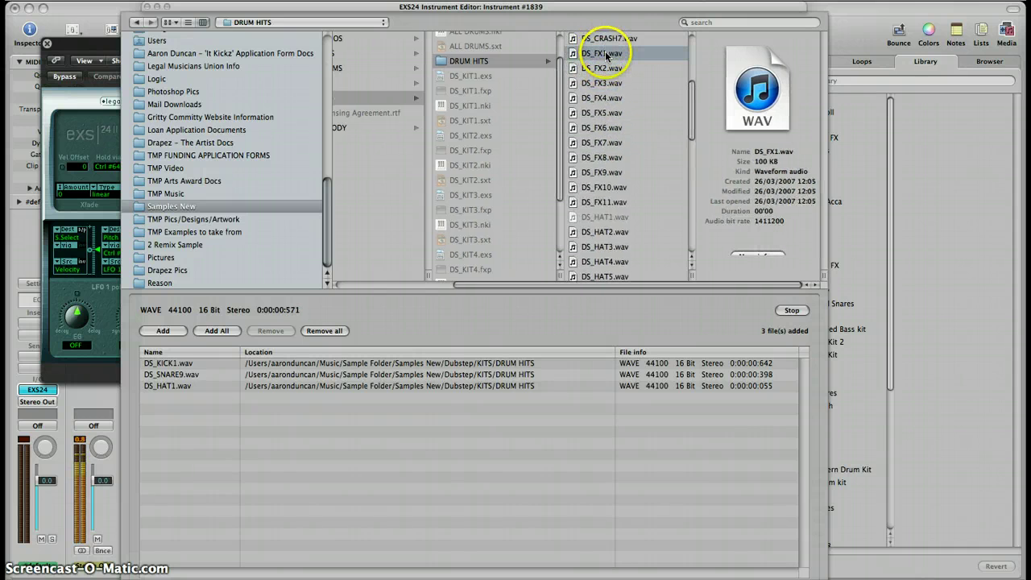
left_click(615, 129)
left_click(614, 112)
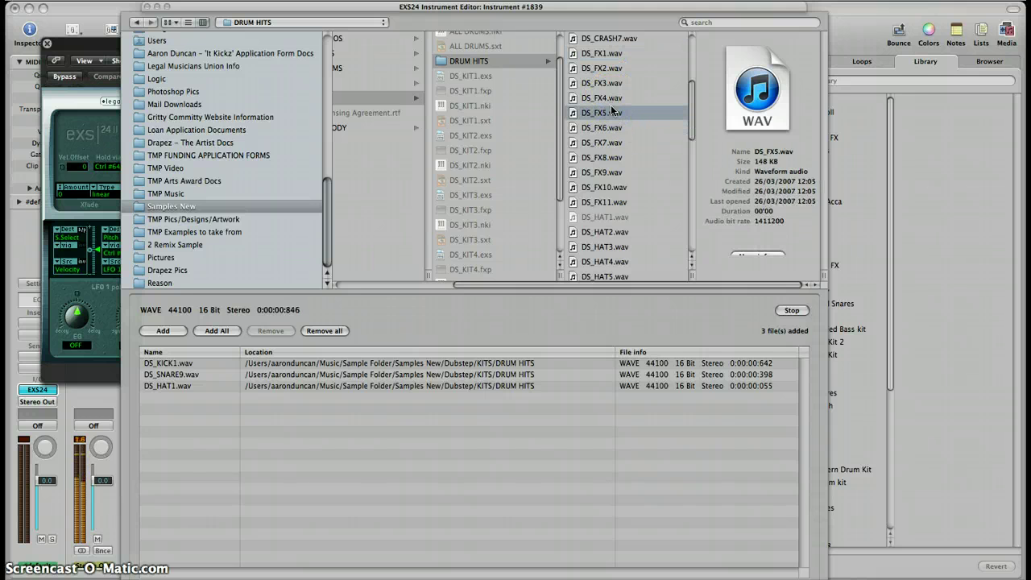
left_click(161, 331)
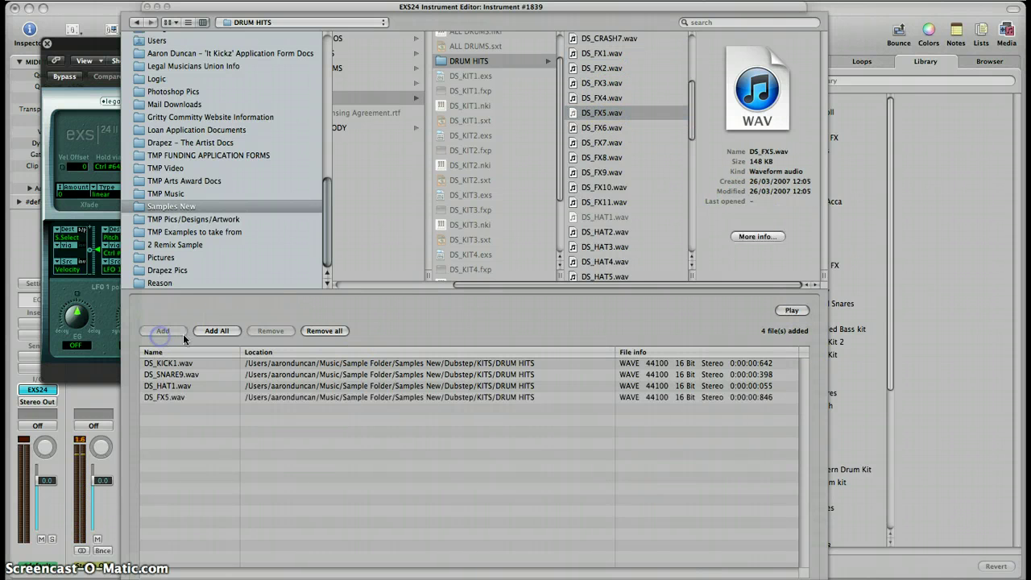
- Finish the sample selection and map the samples as contiguous zones with a zone width of 1 note starting at C1
left_click(442, 309)
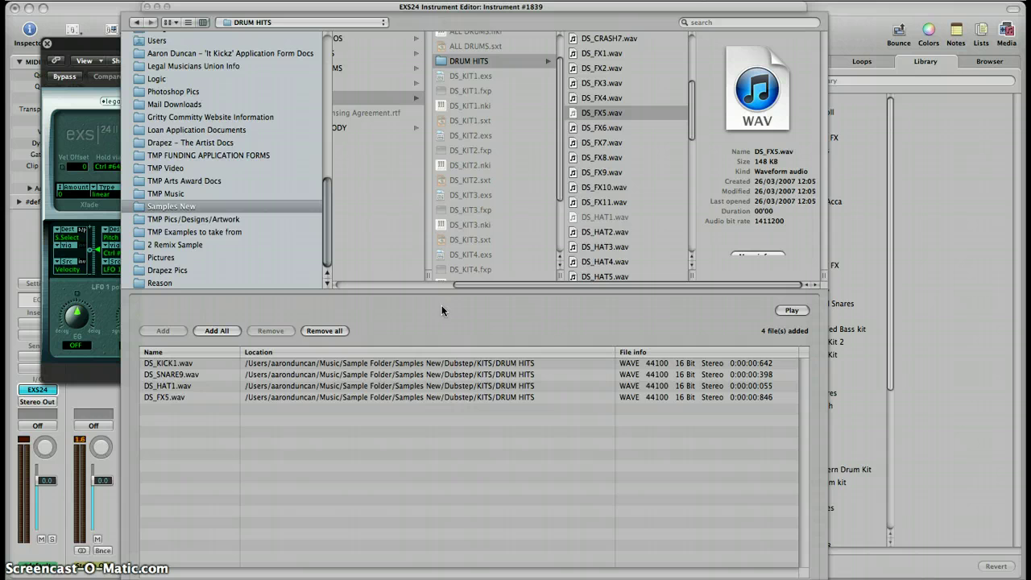
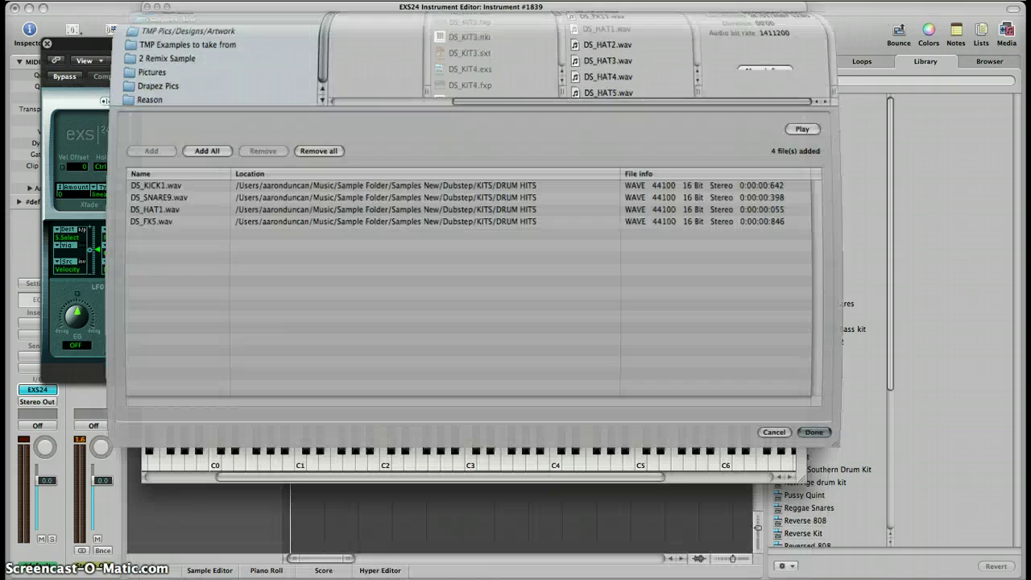
left_click(812, 431)
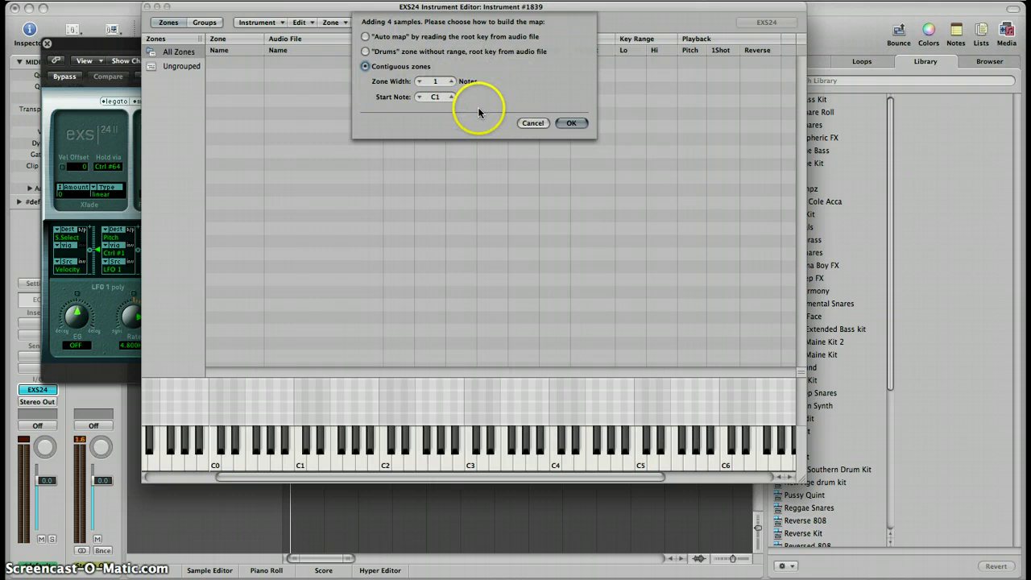
left_click(573, 123)
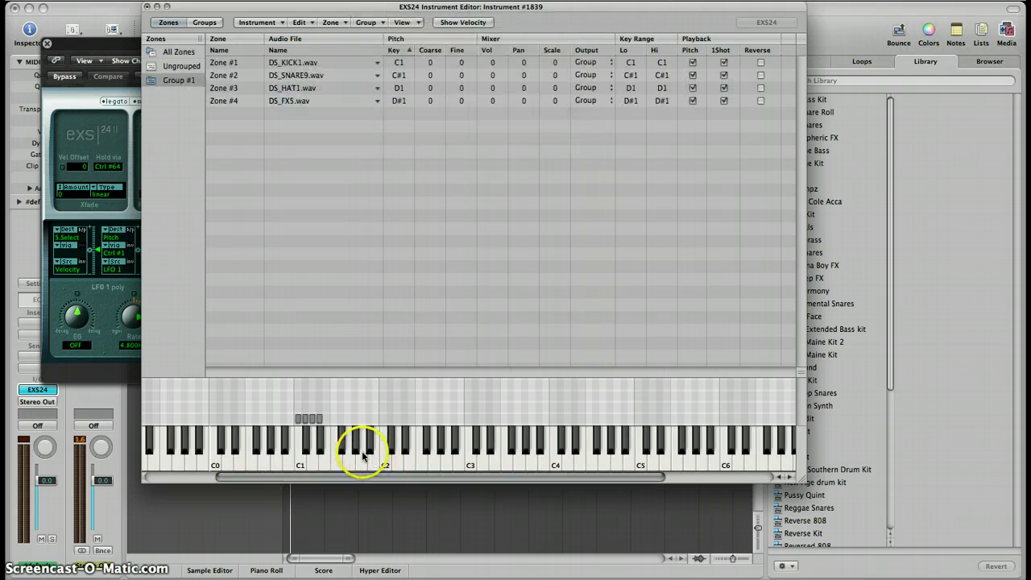
- Play the keys from C1 upward on the editor keyboard to hear the newly mapped kick, snare and hat samples
left_click(299, 437)
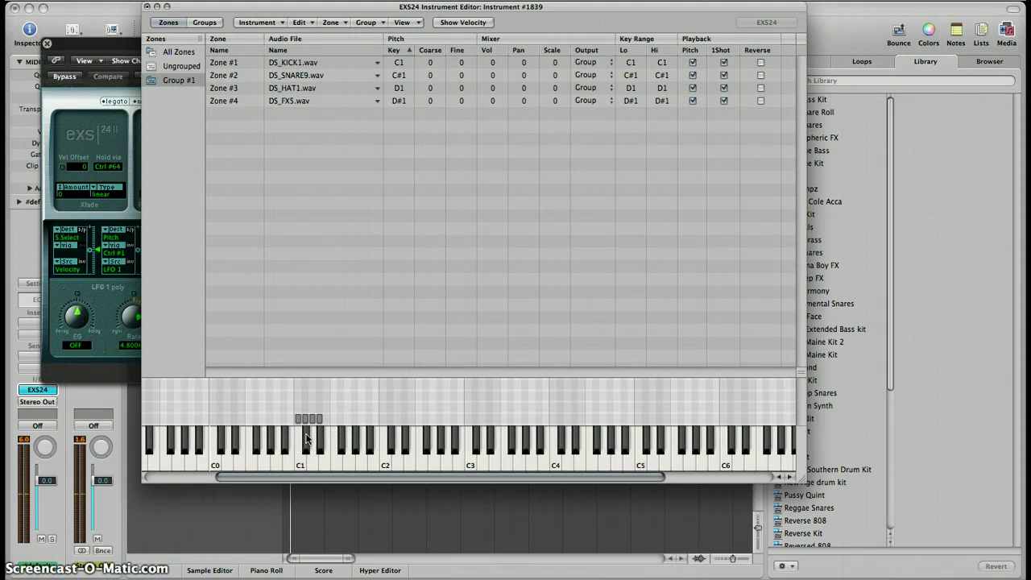
left_click(306, 438)
left_click(309, 435)
left_click(300, 437)
left_click(308, 438)
left_click(311, 439)
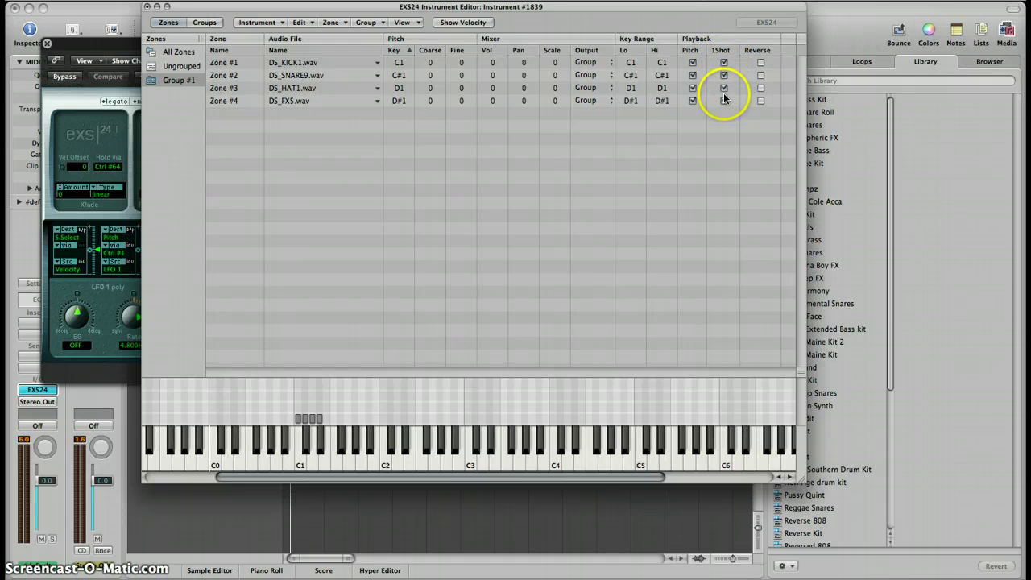
- Play C1, C#1 and D#1 to check how the kick, snare and FX zones sound with 1Shot playback enabled
left_click(724, 63)
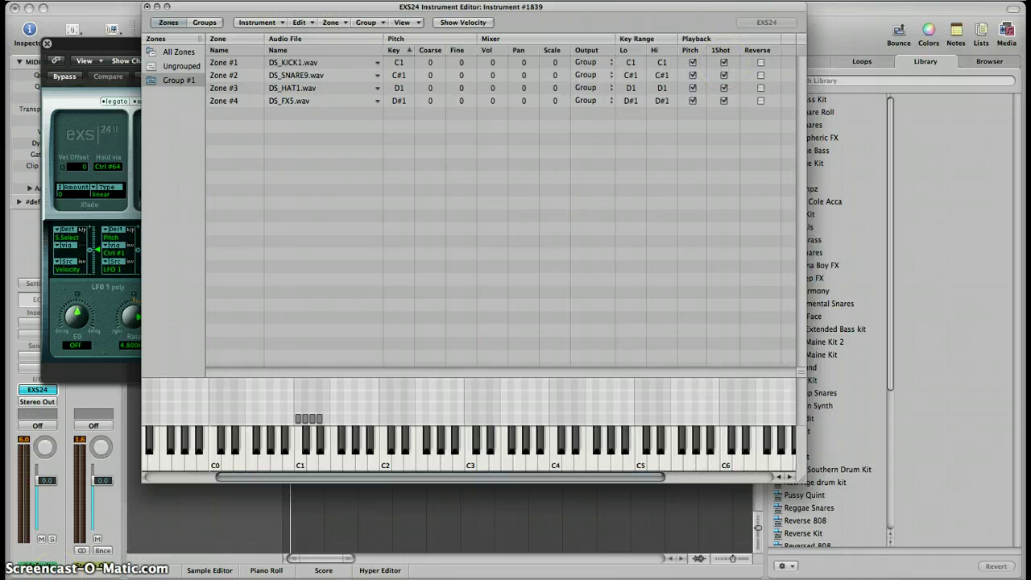
left_click(671, 212)
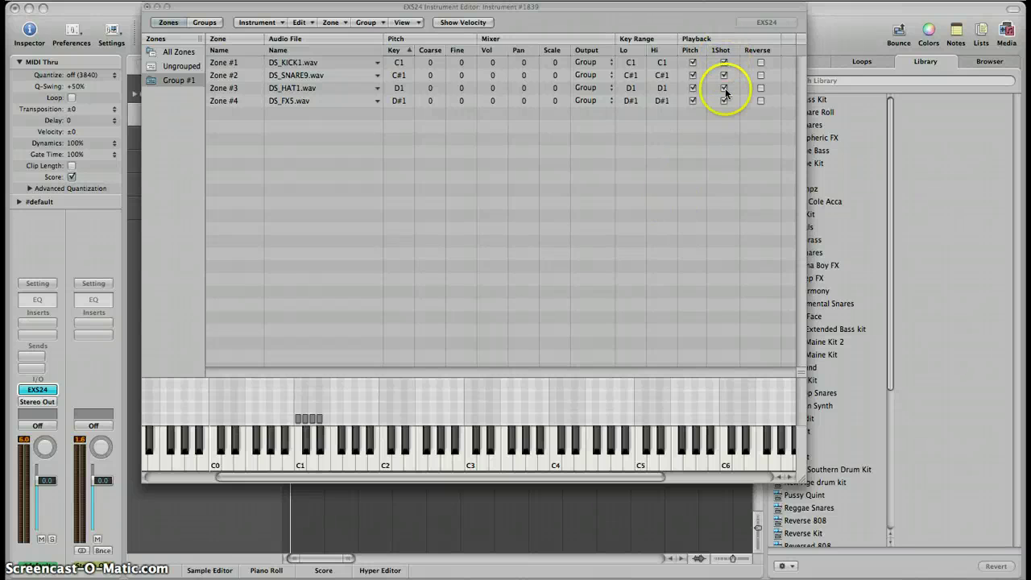
left_click(298, 440)
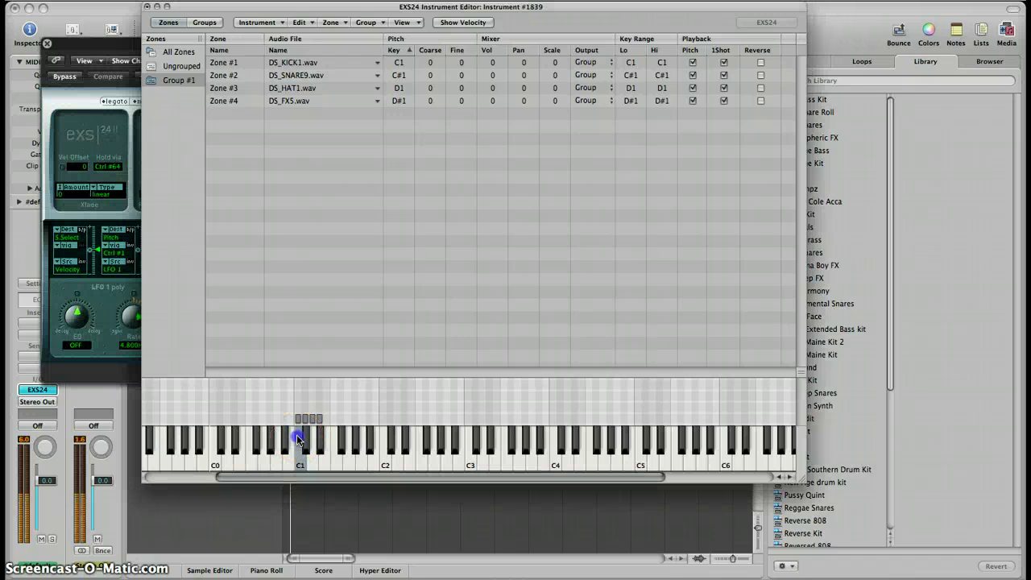
left_click(302, 442)
left_click(304, 440)
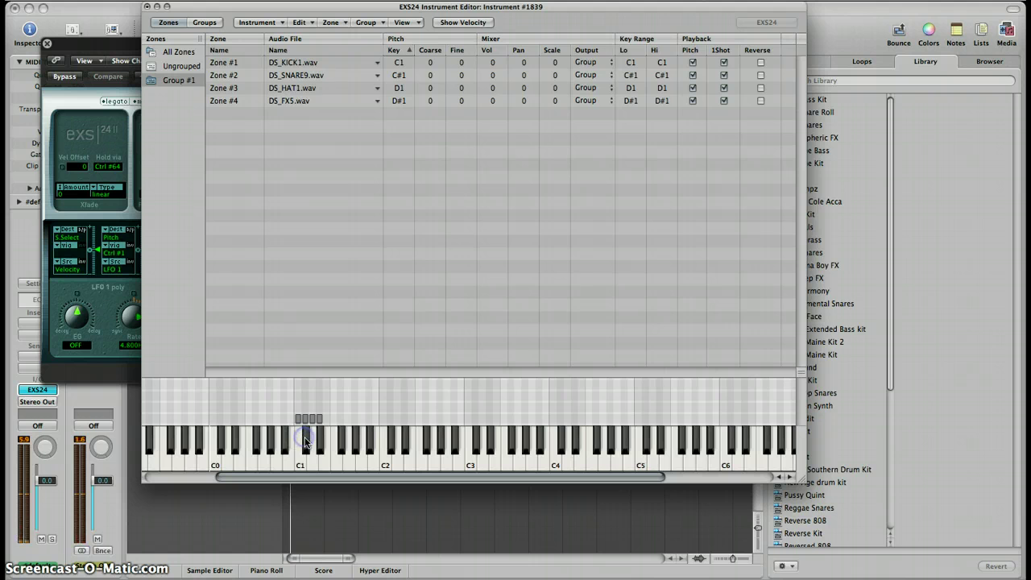
left_click(321, 441)
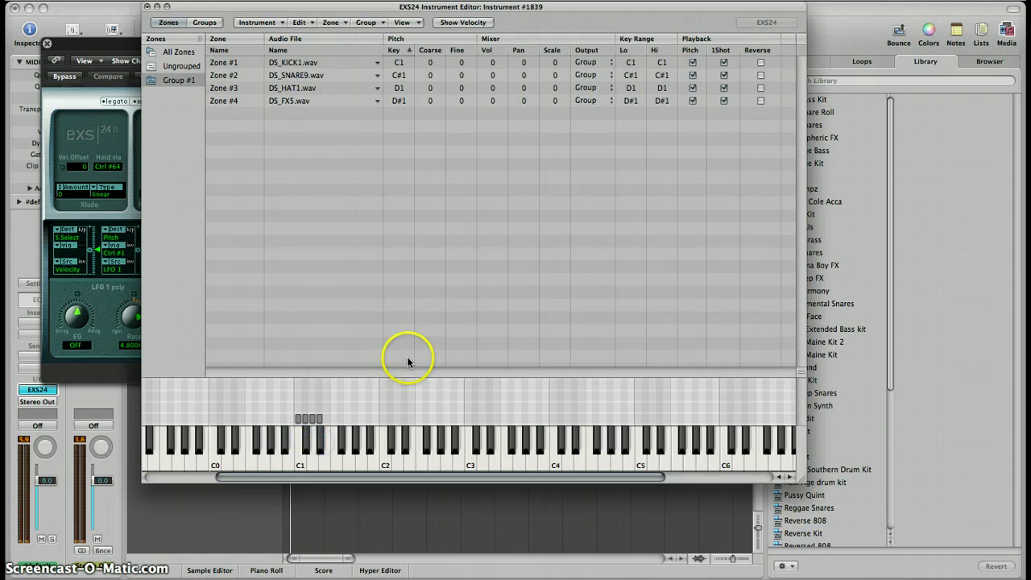
left_click(321, 442)
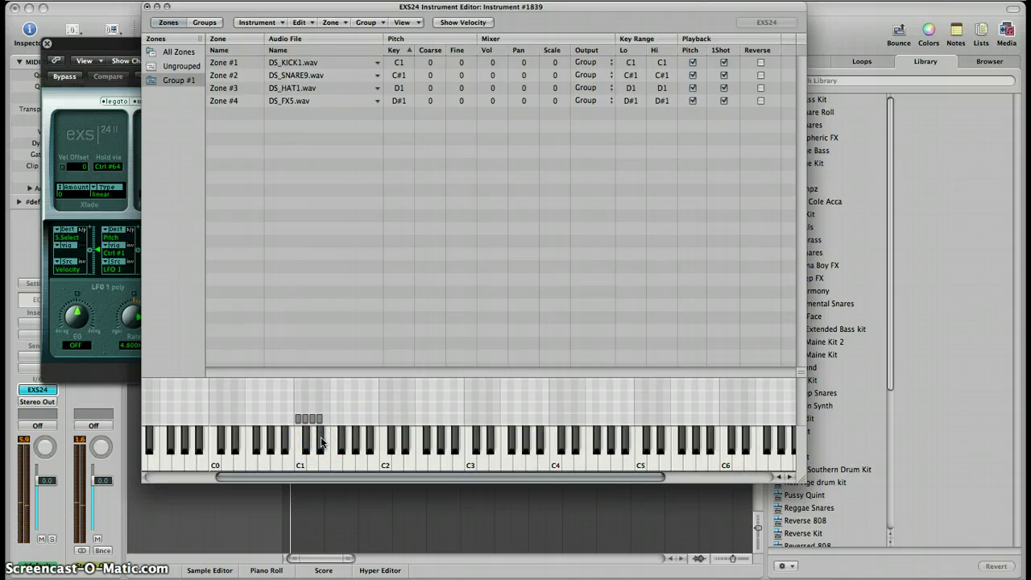
left_click(321, 441)
left_click(320, 441)
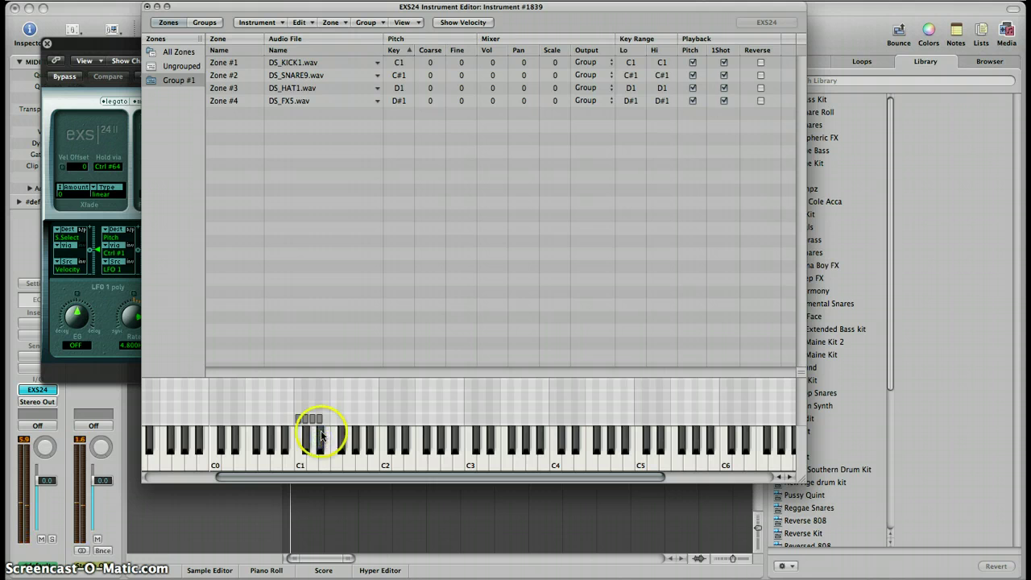
- Turn off 1Shot playback for the DS_FX5.wav zone and play D#1 repeatedly to test it
left_click(320, 420)
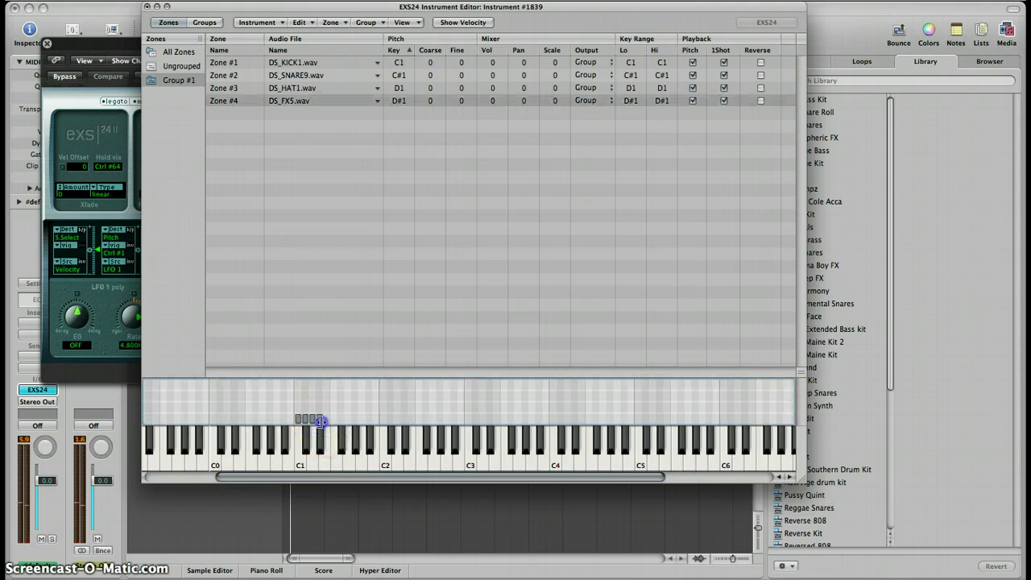
left_click(724, 101)
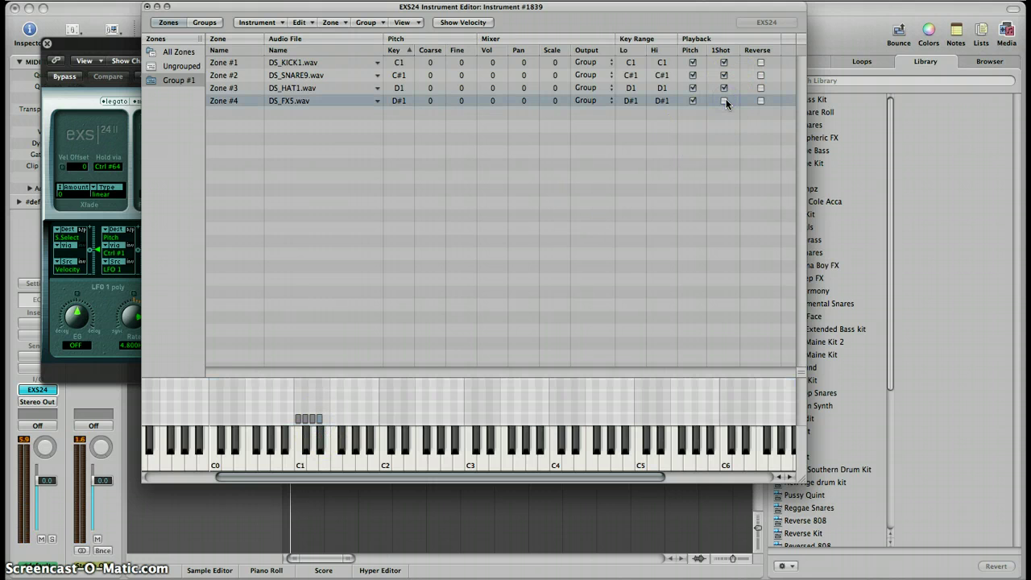
left_click(320, 446)
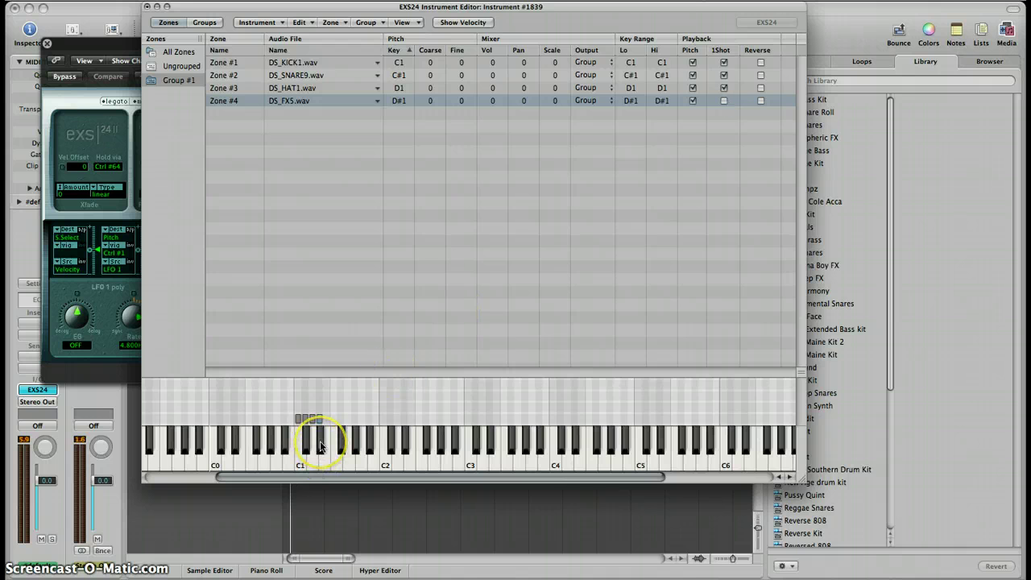
left_click(321, 445)
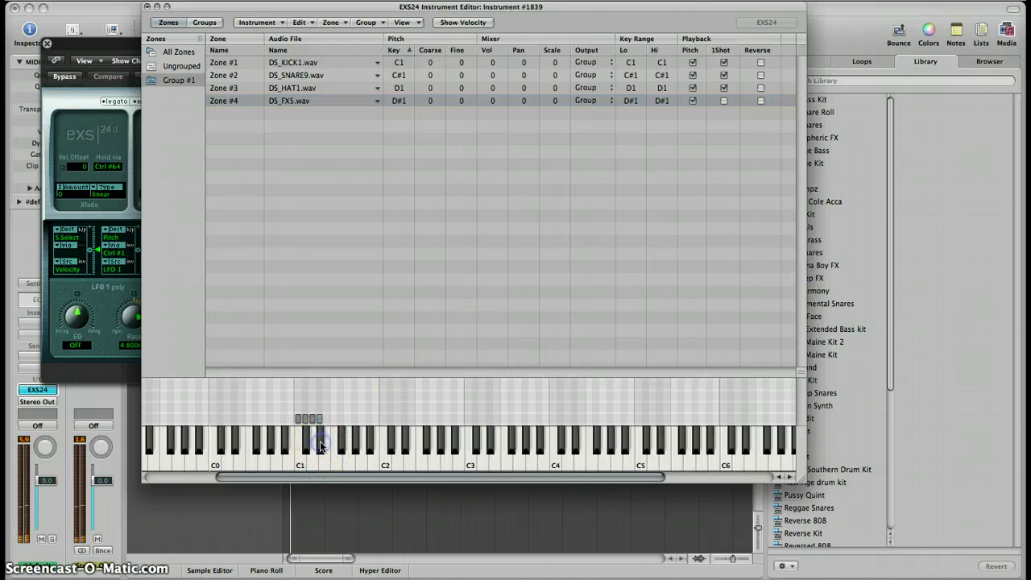
left_click(321, 446)
left_click(320, 445)
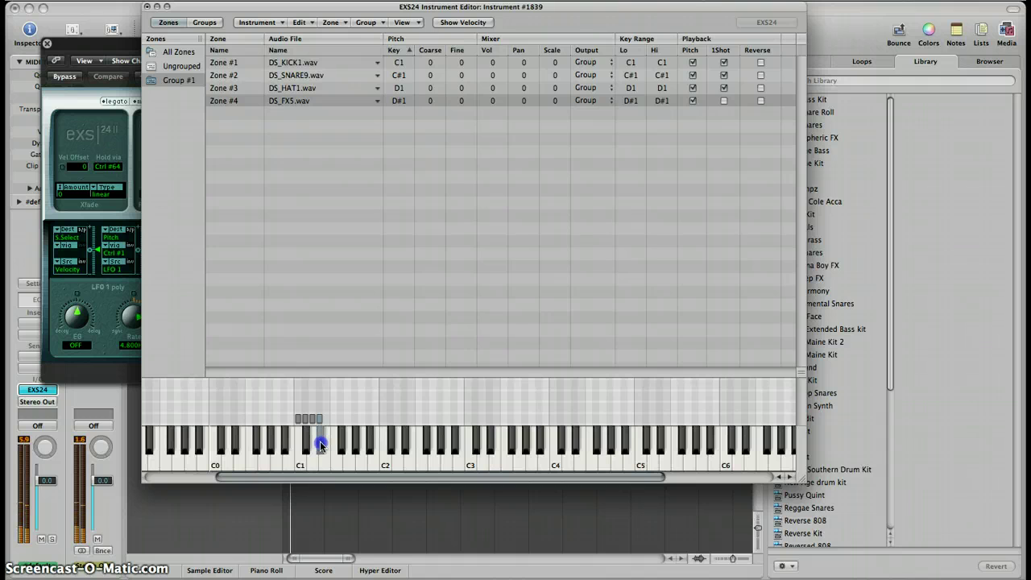
- Play D#1 a few more times and extend the DS_FX5.wav zone's key range from D#1 up to B2
left_click(320, 445)
left_click(321, 445)
left_click(320, 445)
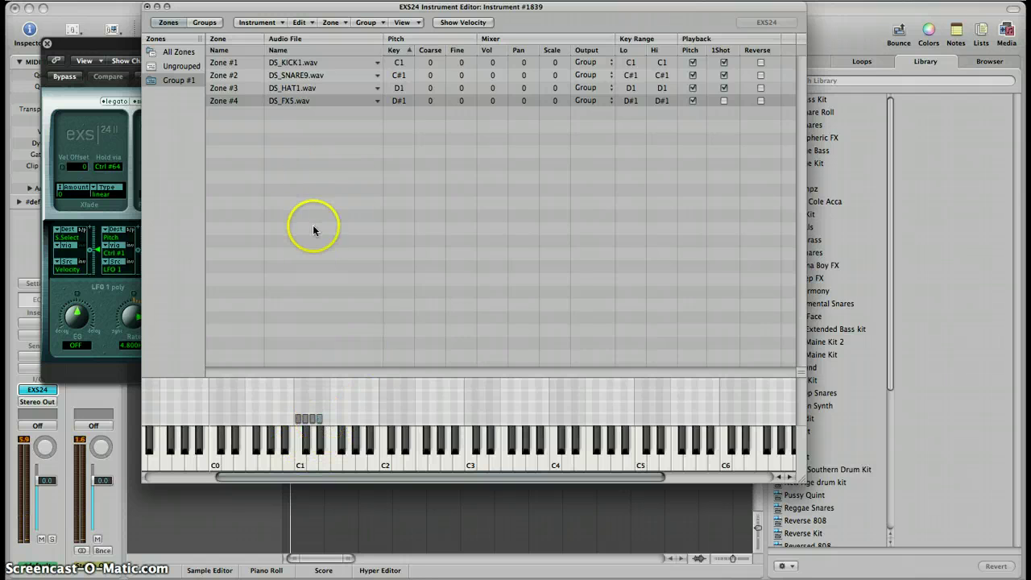
left_click(321, 419)
left_click_drag(322, 420, 404, 428)
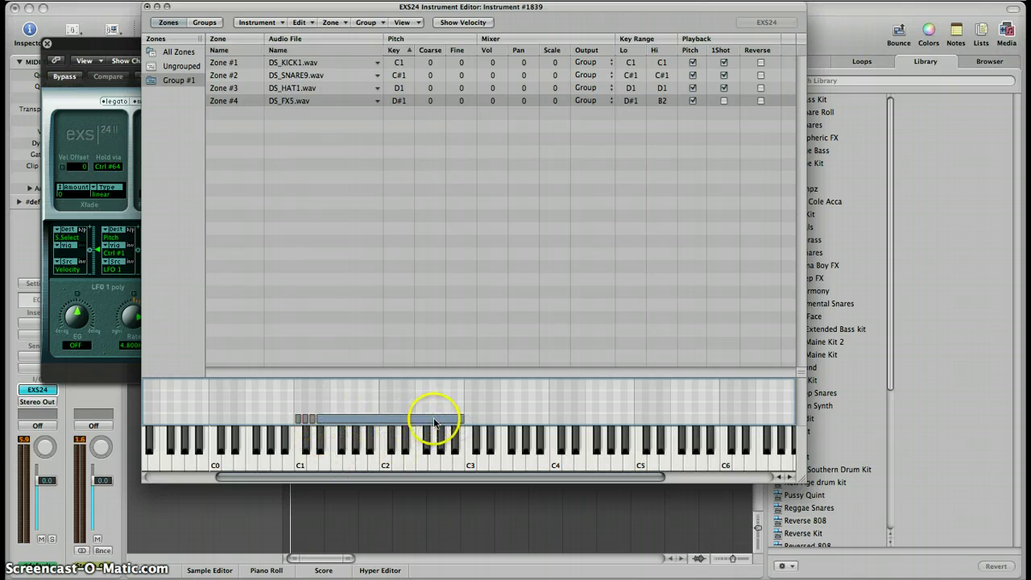
- Play the keys upward from D#1 across the extended DS_FX5.wav zone to hear the sample at different pitches
left_click(333, 434)
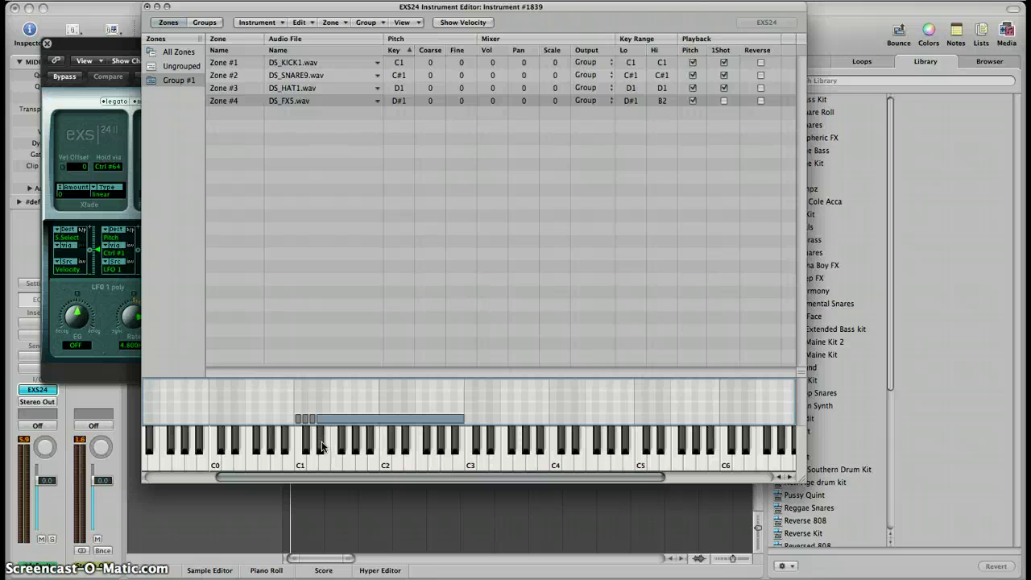
left_click(322, 441)
left_click(327, 442)
left_click(337, 452)
left_click(341, 439)
left_click(352, 442)
left_click(362, 466)
left_click(377, 461)
left_click(384, 456)
left_click(396, 444)
left_click(406, 437)
left_click(414, 456)
left_click_drag(414, 422, 431, 417)
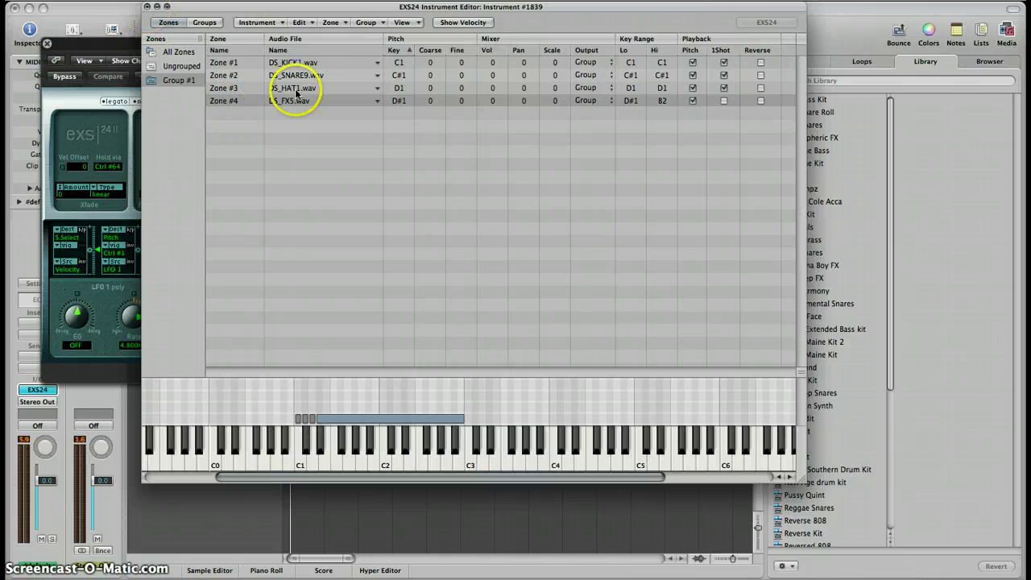
- Close the instrument editor and save the sampler instrument as Dubstep Kit 1
left_click(147, 8)
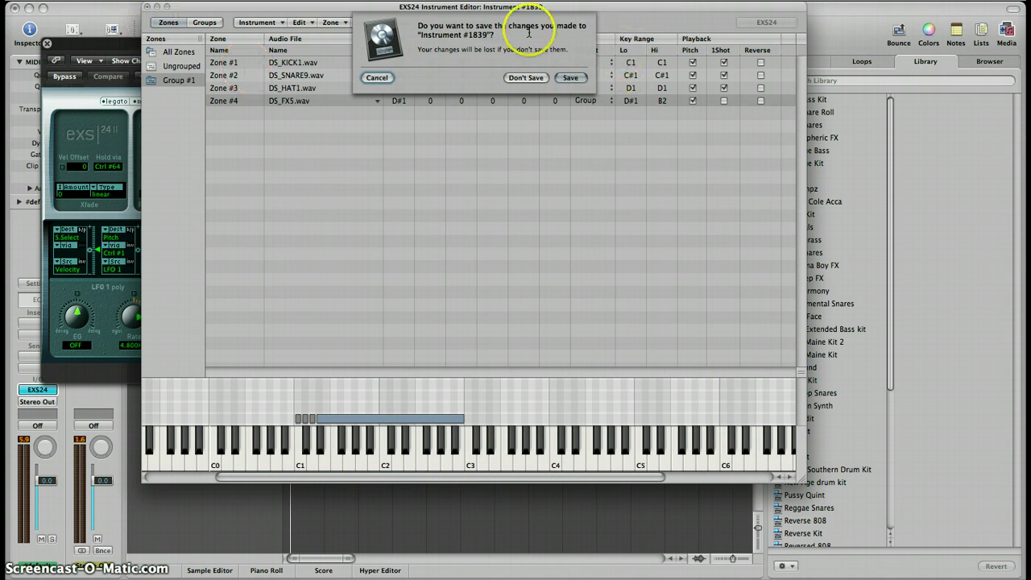
left_click(569, 78)
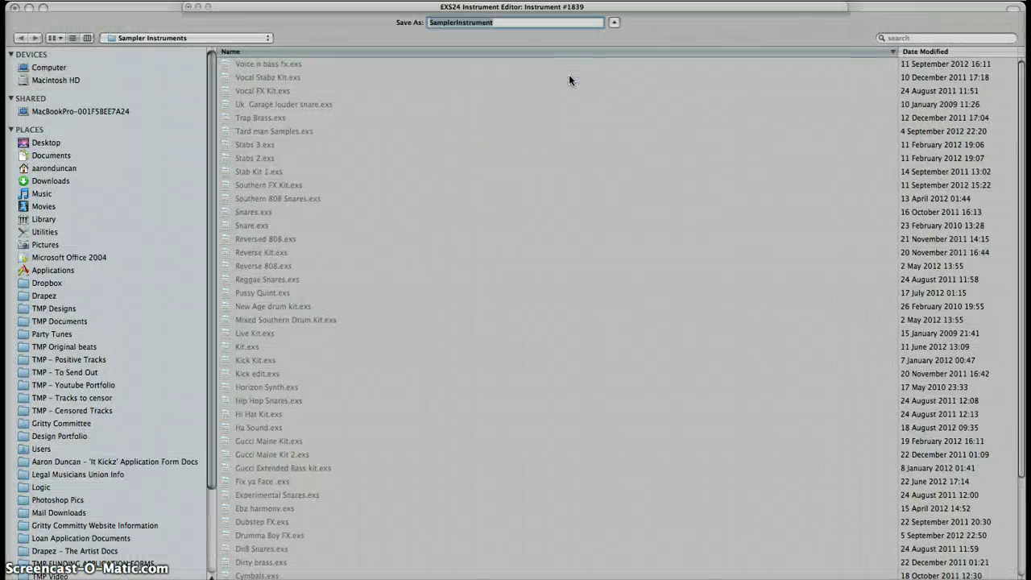
type("Dubstep Kit 1")
key("Return")
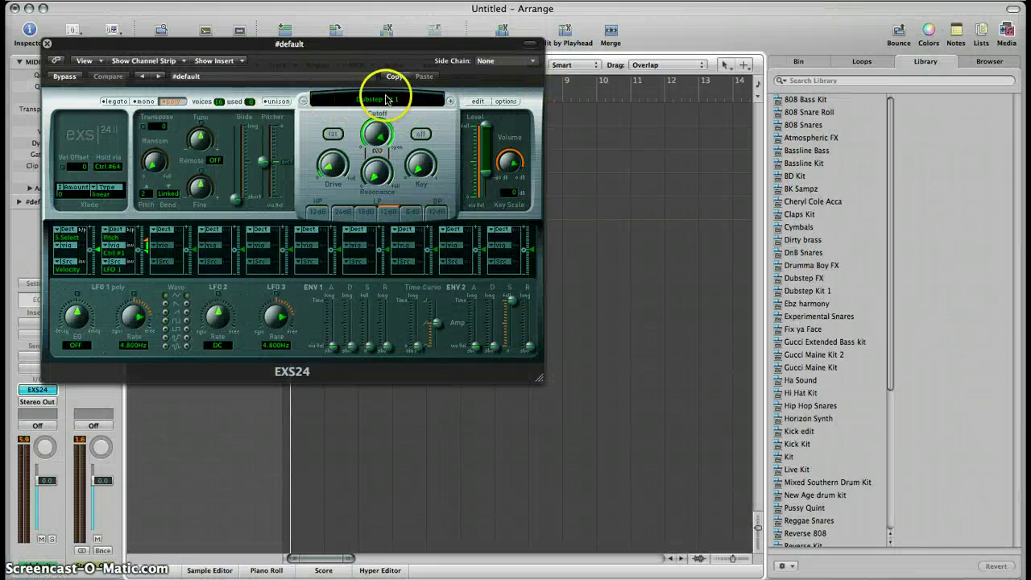
- Close the EXS24 plug-in window and rename the first track Dubstep Kit 1
left_click_drag(291, 48, 490, 98)
left_click(299, 104)
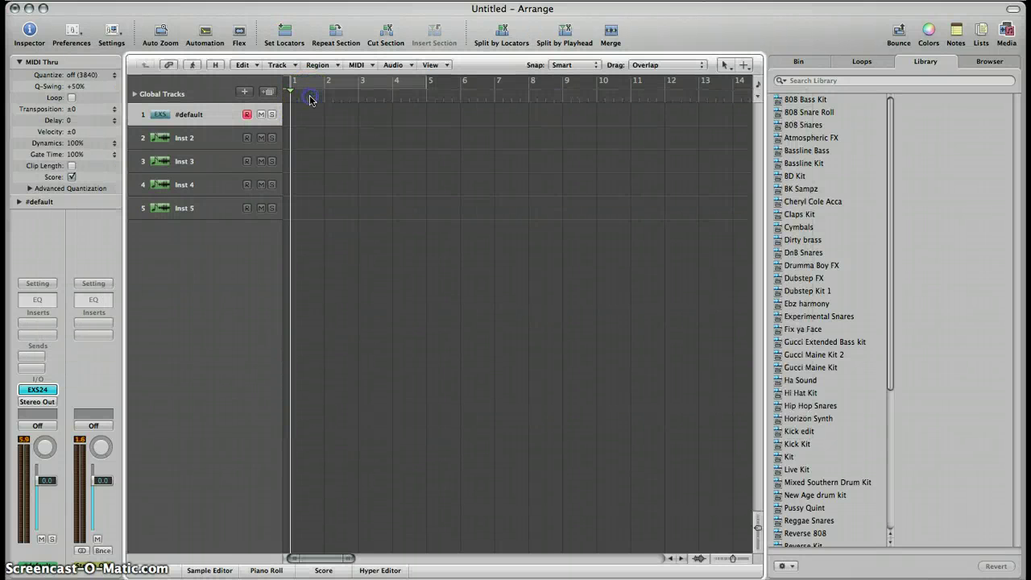
double_click(195, 119)
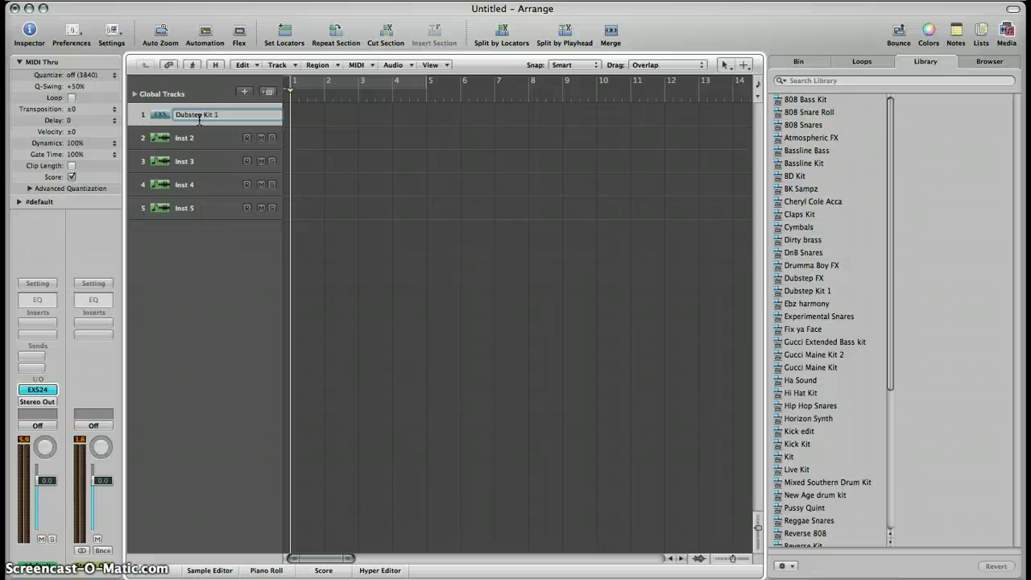
key("Return")
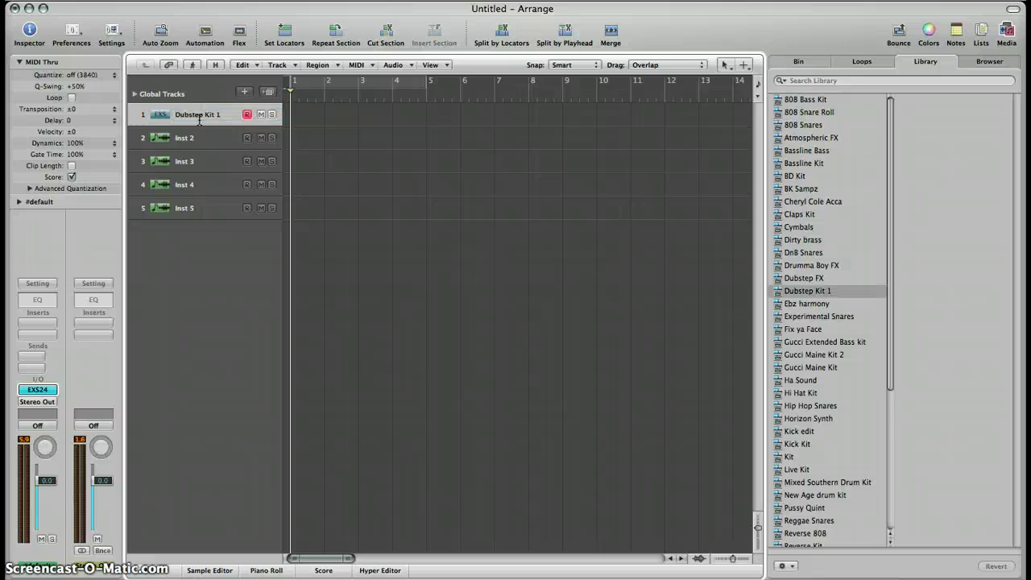
- Draw a MIDI region on the Dubstep Kit 1 track with the Pencil tool, running from bar 1 to bar 5
left_click(724, 65)
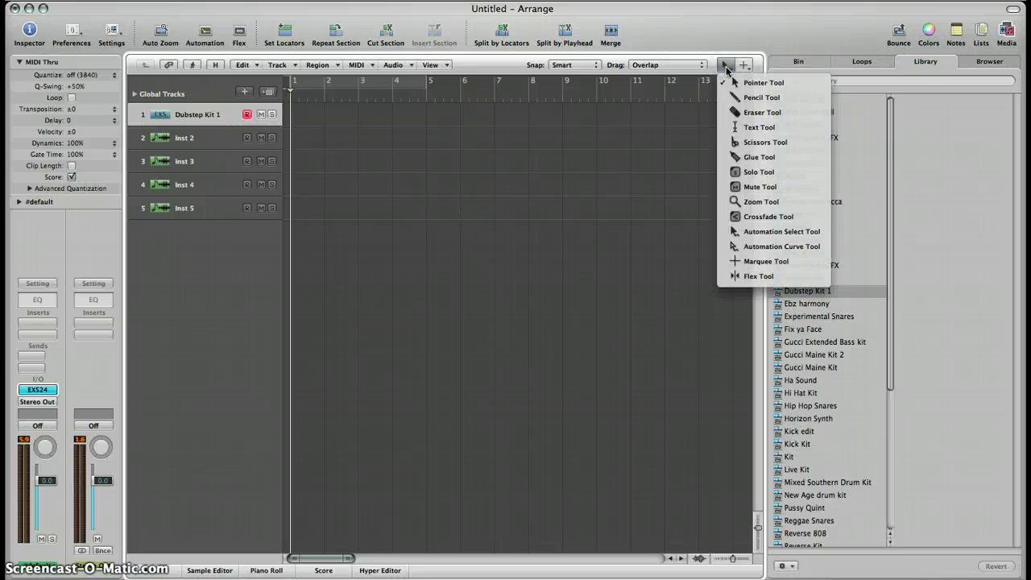
left_click_drag(728, 87, 739, 105)
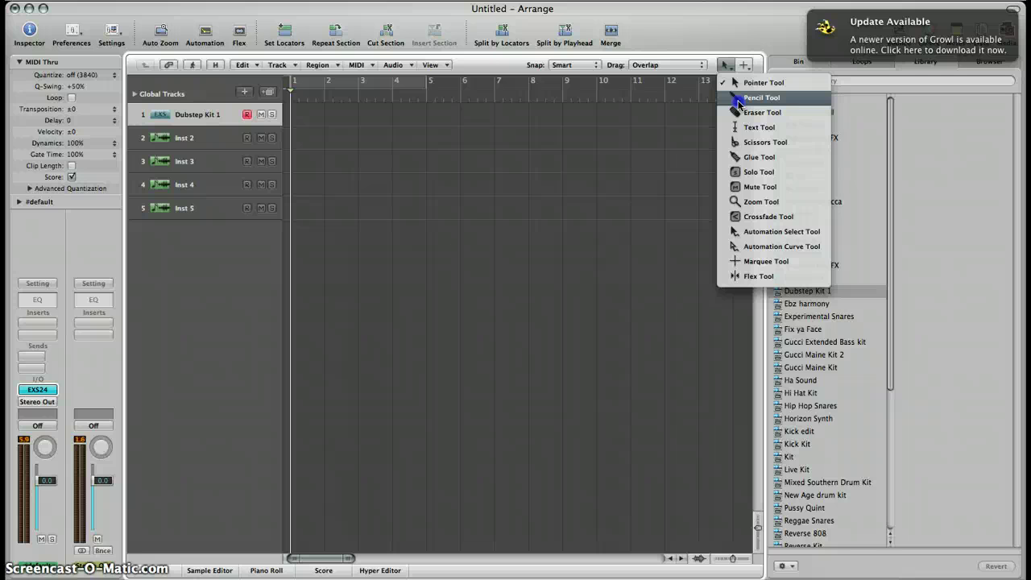
left_click(738, 97)
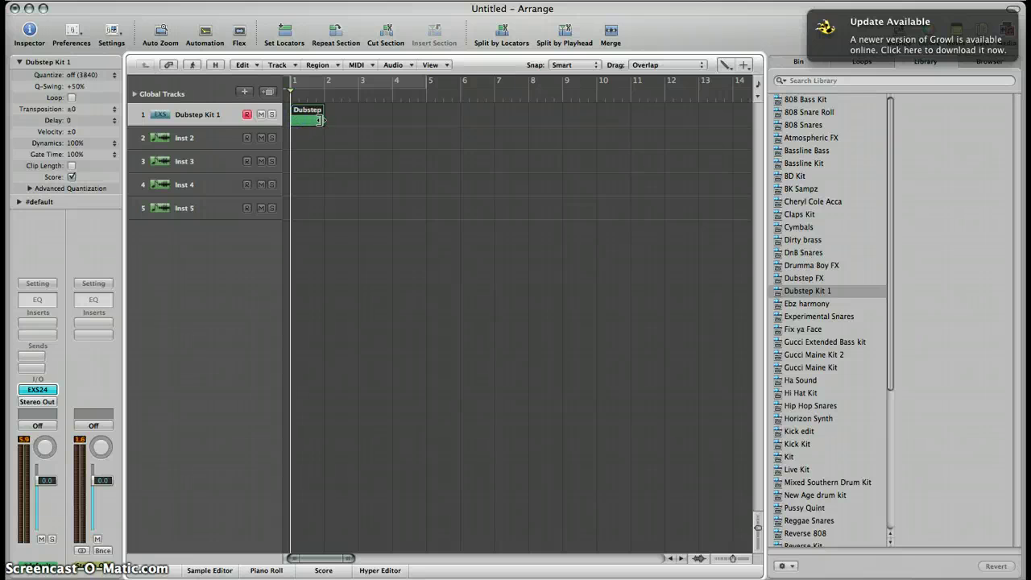
left_click_drag(324, 120, 427, 120)
- Open the region in an enlarged Piano Roll and pencil in a C1 kick note at the start of bar 1
double_click(316, 114)
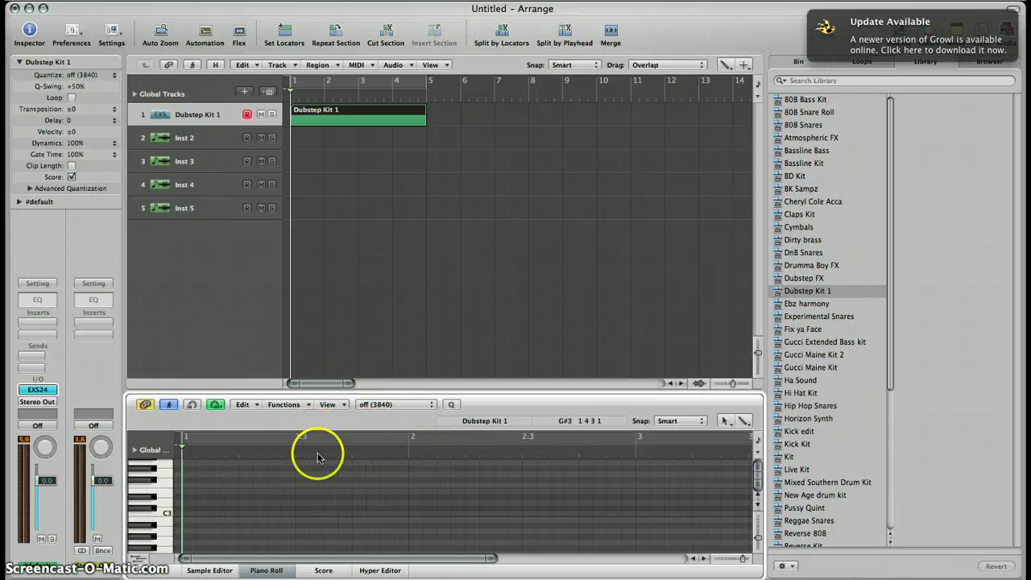
left_click_drag(421, 392, 410, 233)
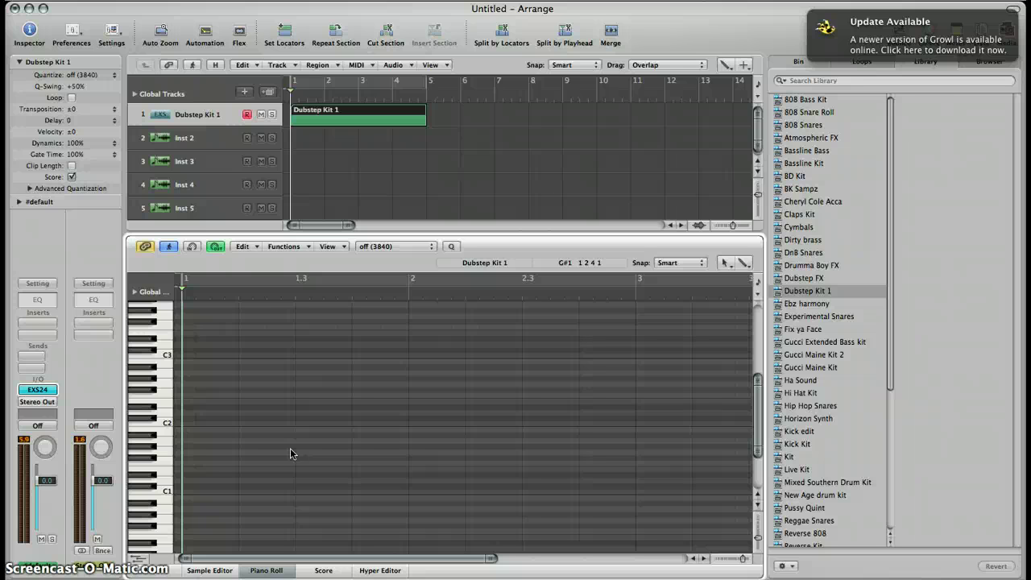
left_click(725, 263)
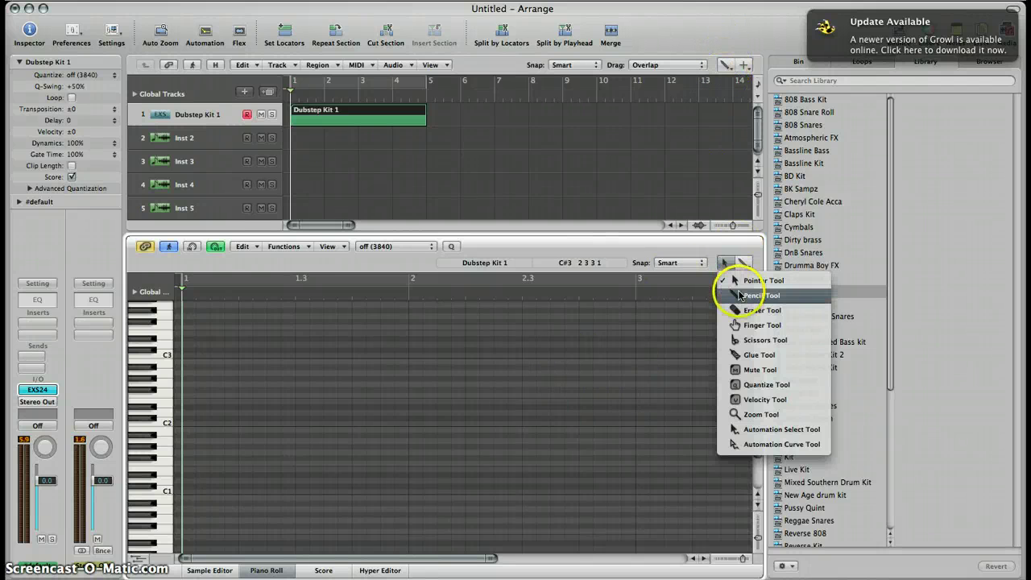
left_click(740, 295)
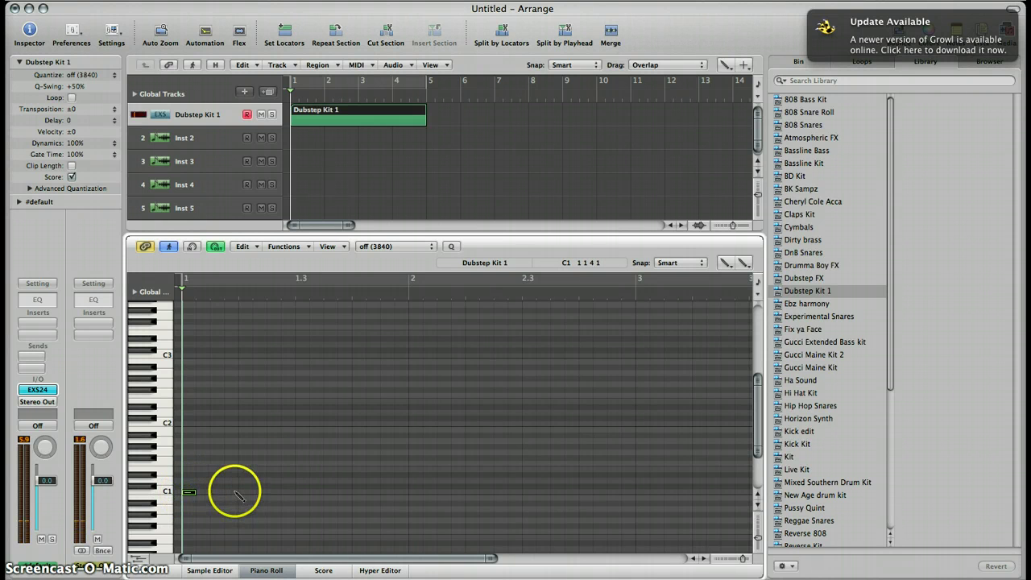
- Turn on cycle playback, start playing and shorten the cycle range to bars 1 to 3
left_click(324, 86)
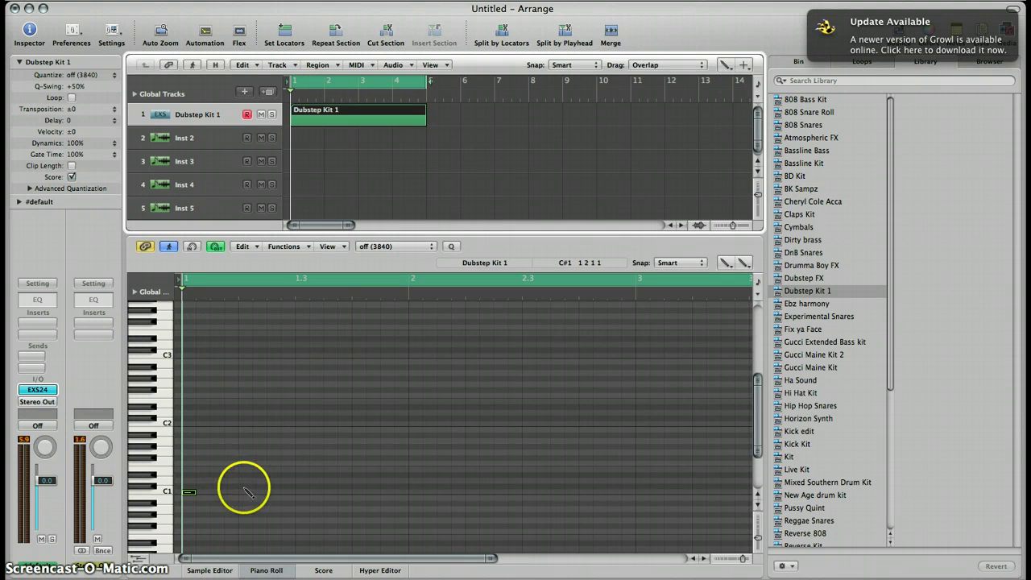
key("space")
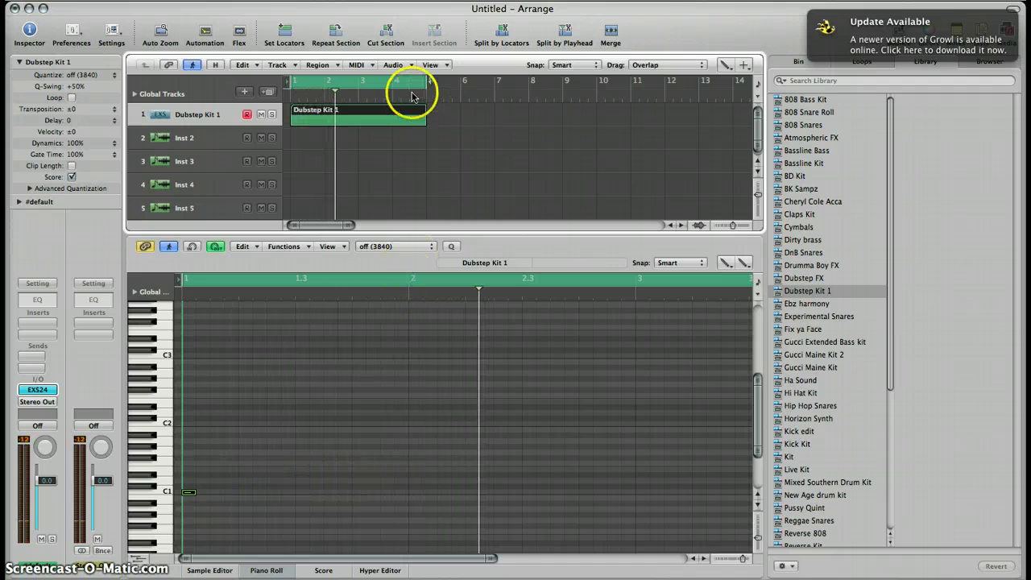
left_click_drag(427, 83, 360, 84)
left_click(380, 139)
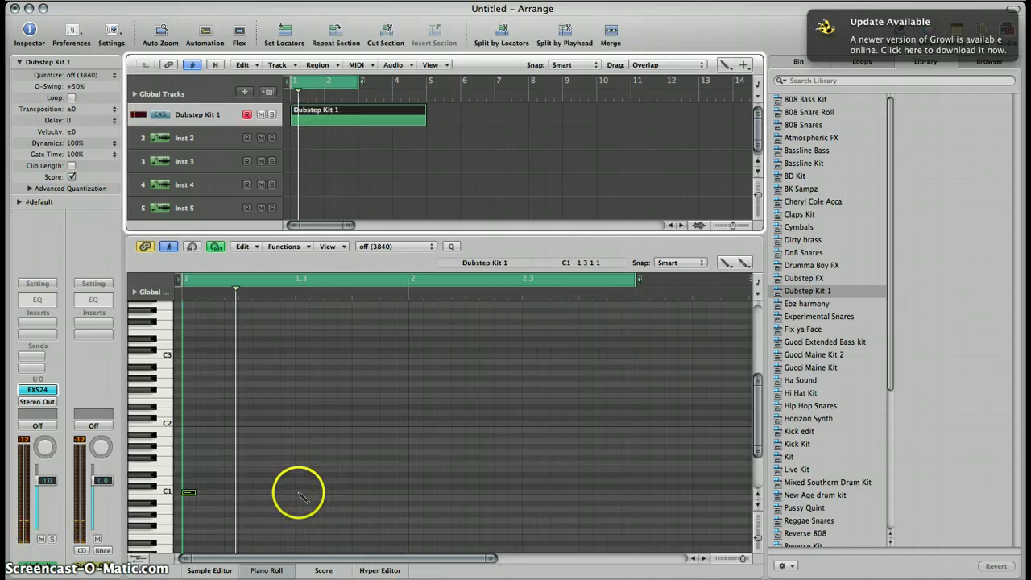
- Add C1 kick notes at the start of bar 2 and at two points in the second half of bar 2
left_click(409, 491)
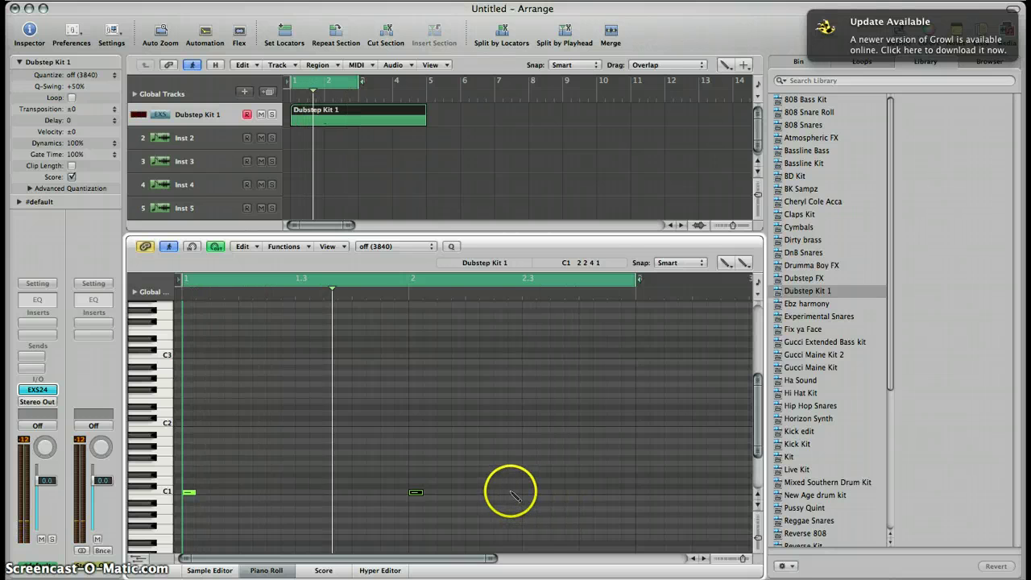
left_click(569, 493)
left_click(608, 491)
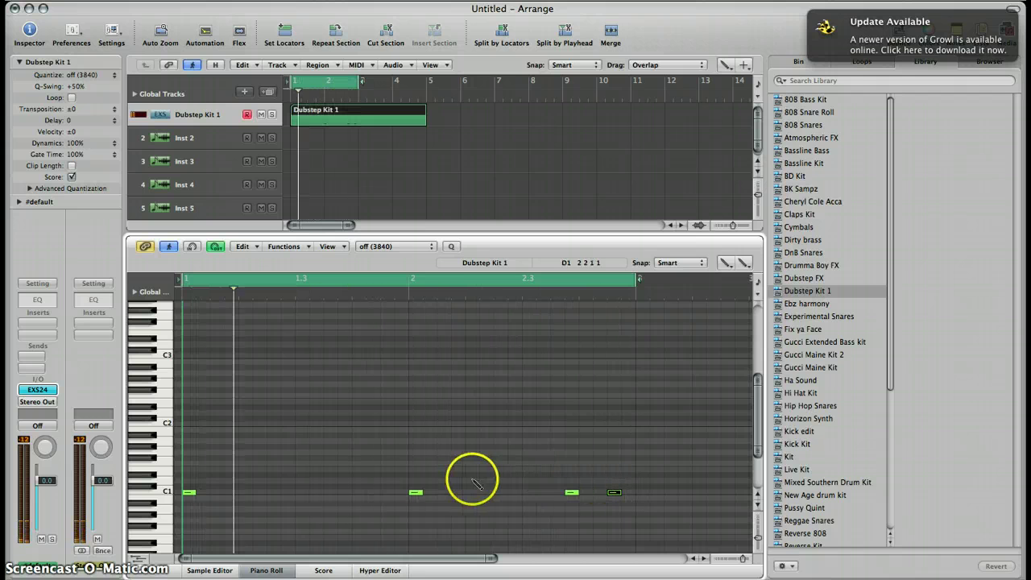
- Select all four kick notes and raise their velocity with the Velocity tool, finishing with the Pointer tool active
left_click(726, 263)
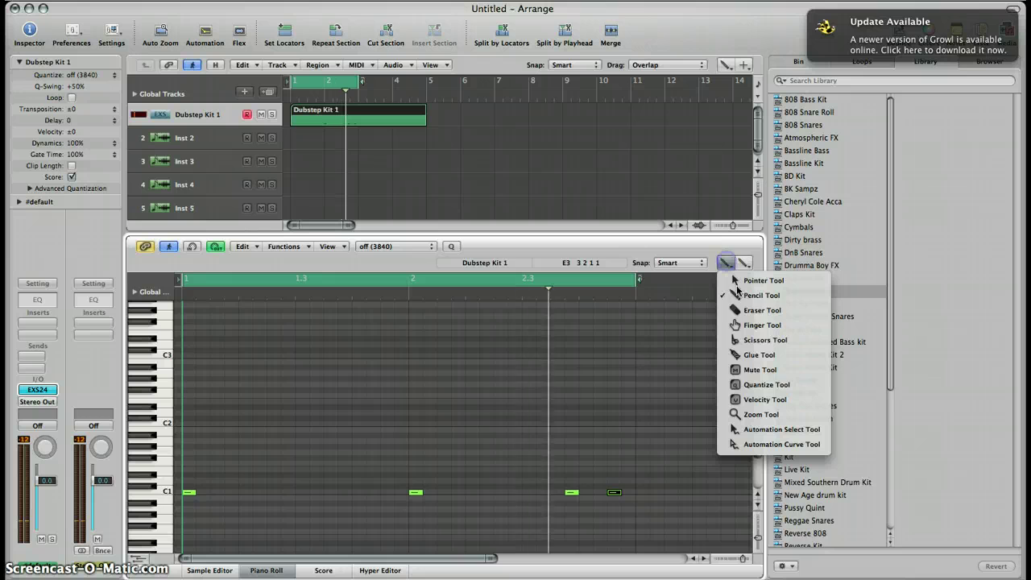
left_click(758, 387)
left_click_drag(726, 264, 734, 399)
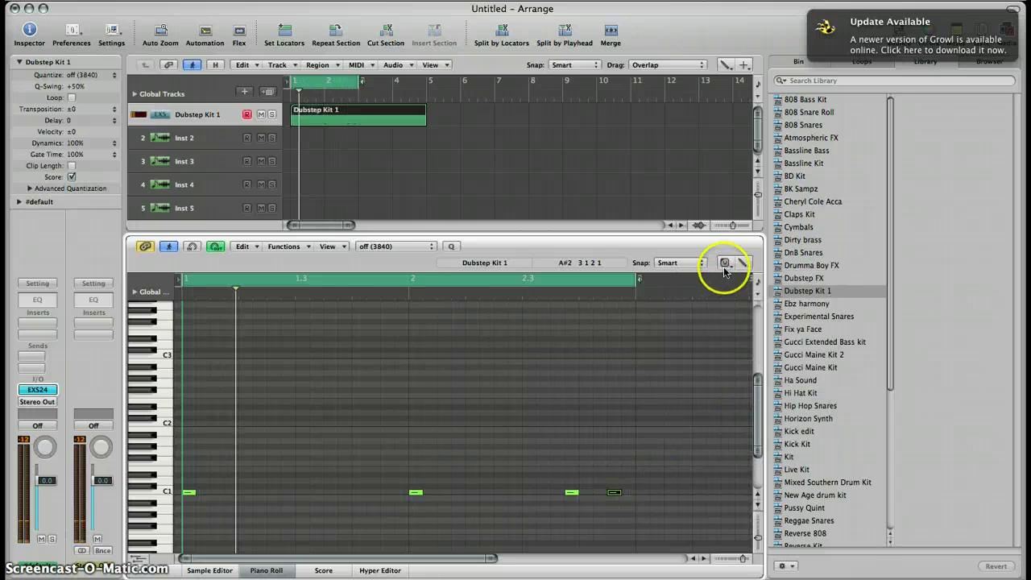
left_click_drag(662, 430, 179, 327)
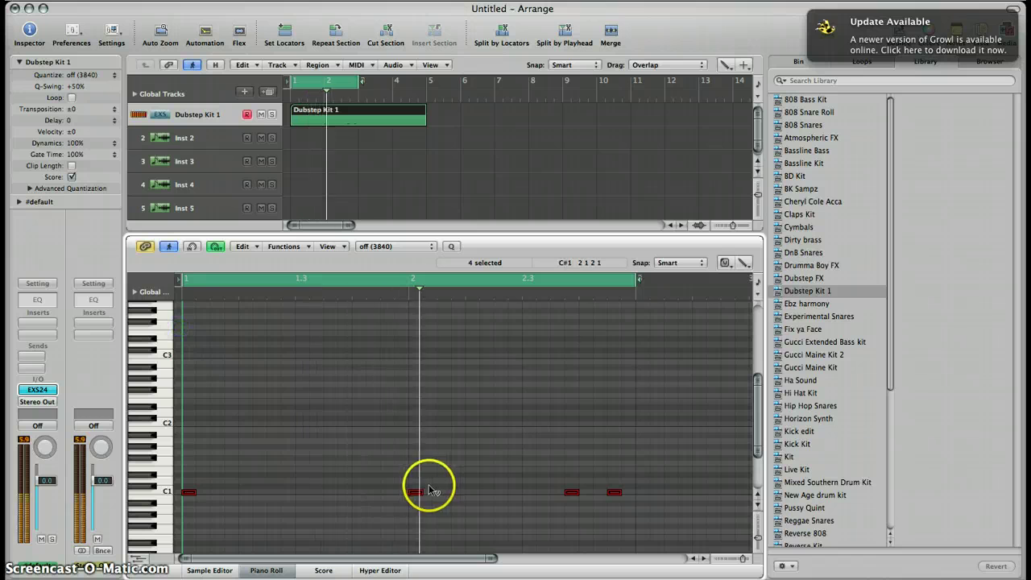
left_click(726, 264)
left_click(726, 264)
left_click(727, 265)
left_click(736, 280)
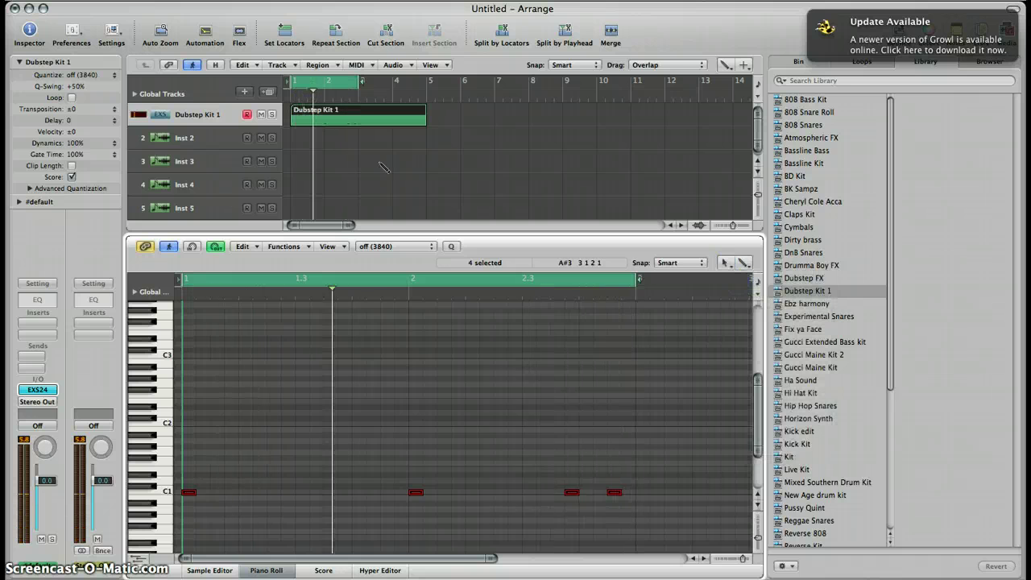
- Duplicate the Dubstep Kit 1 track with its EXS24 instrument onto a new track directly below
left_click_drag(228, 121, 215, 118)
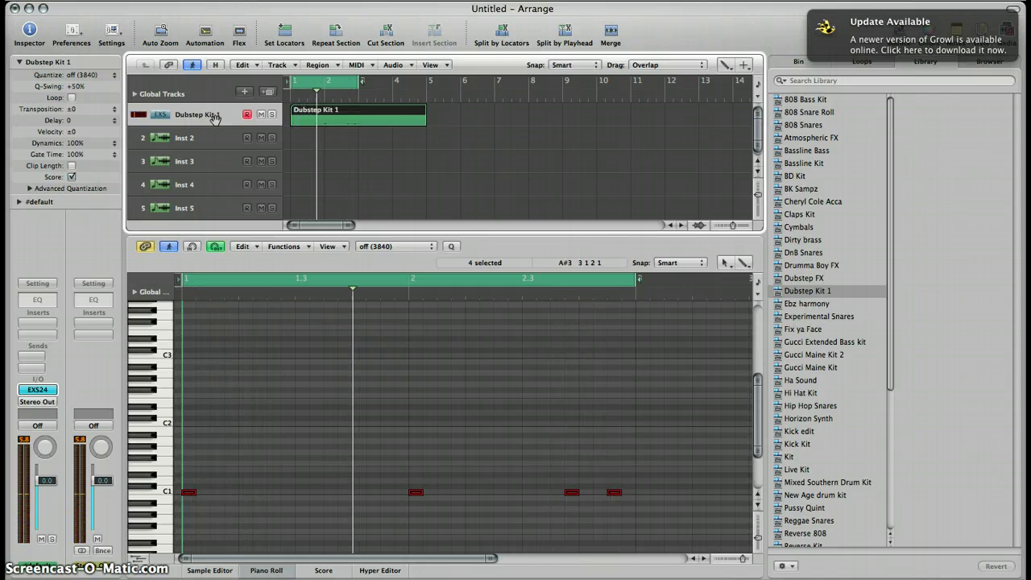
left_click_drag(291, 113, 307, 119)
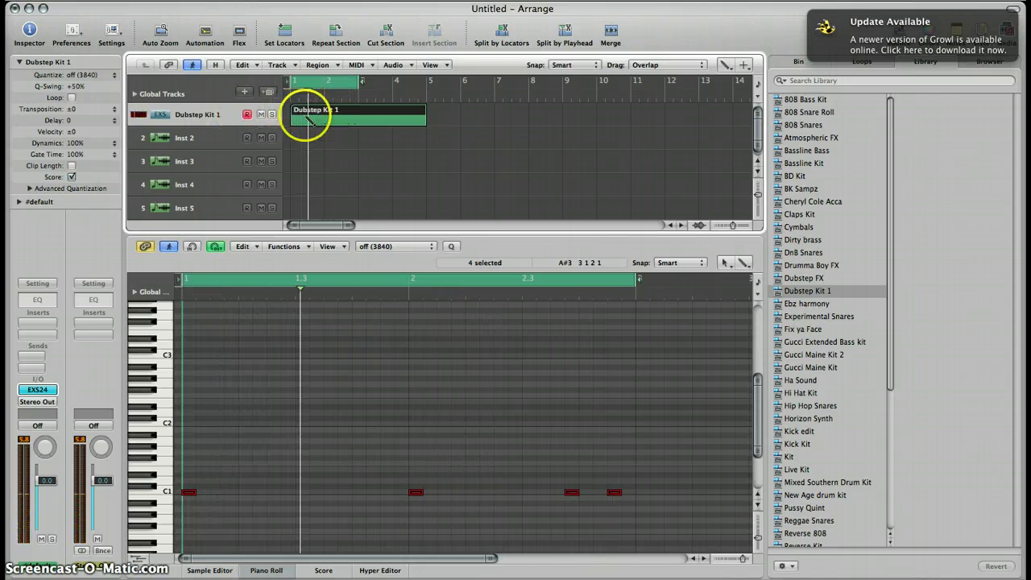
left_click(204, 116)
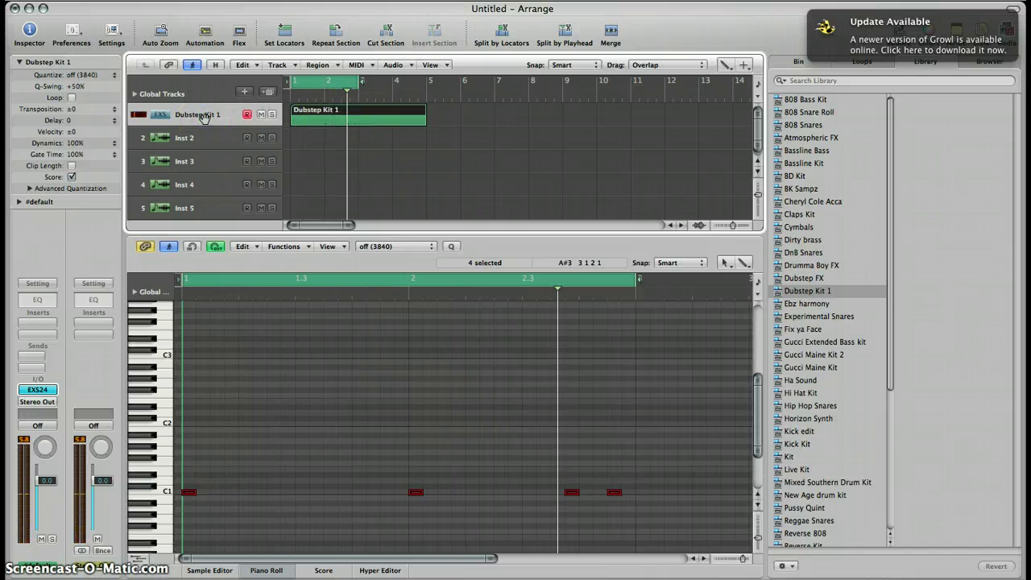
key("super+d")
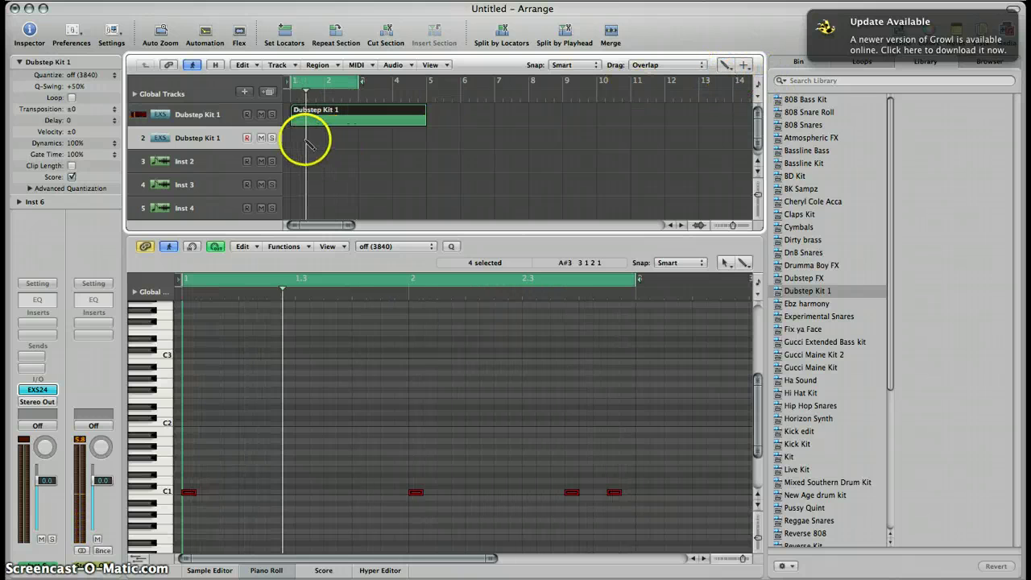
- Create a region from bar 1 to bar 3 on the duplicate track and shorten the first track's region to end at bar 3
key("r")
left_click_drag(320, 141, 355, 145)
left_click(416, 119)
left_click_drag(421, 118, 359, 119)
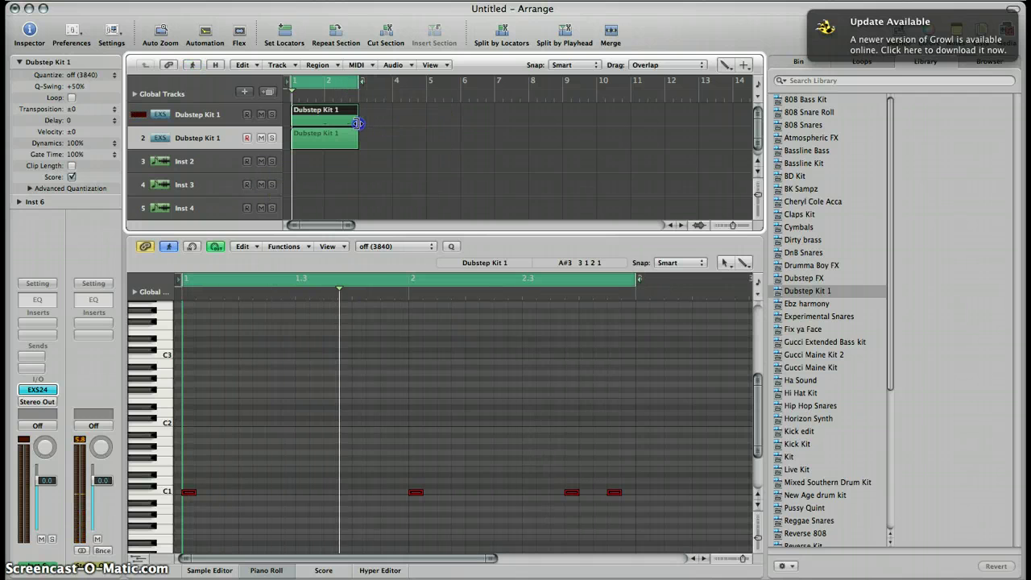
- Audition C#1 for the second track's region and pencil in a C#1 snare note at beat 3 of bar 1
left_click(310, 149)
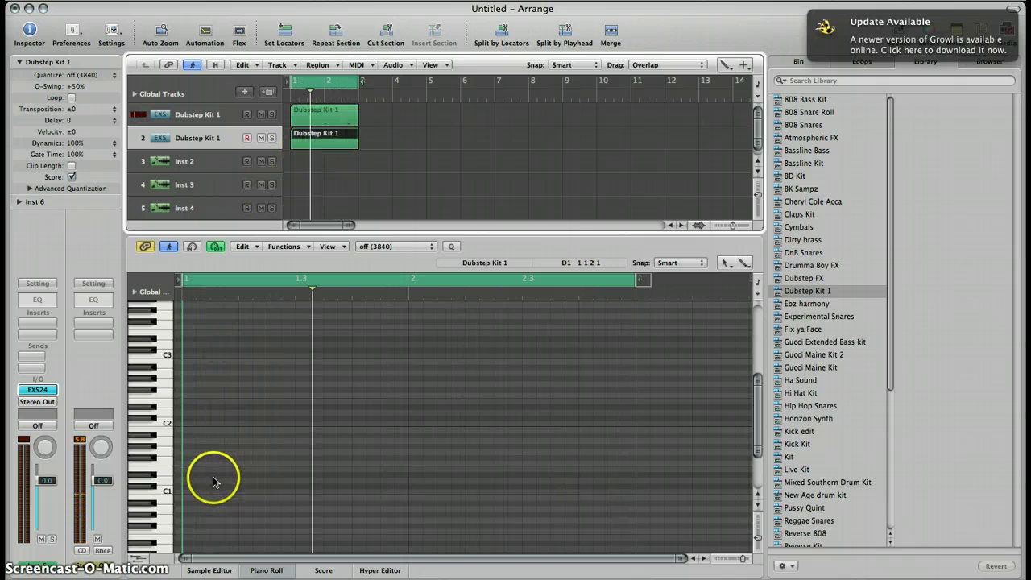
left_click(149, 487)
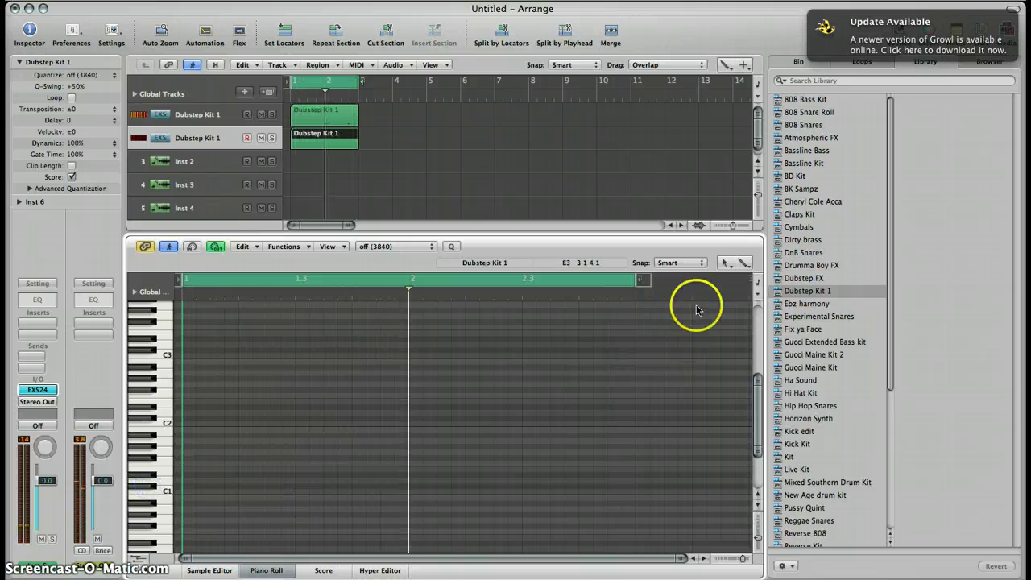
left_click(725, 264)
left_click(735, 297)
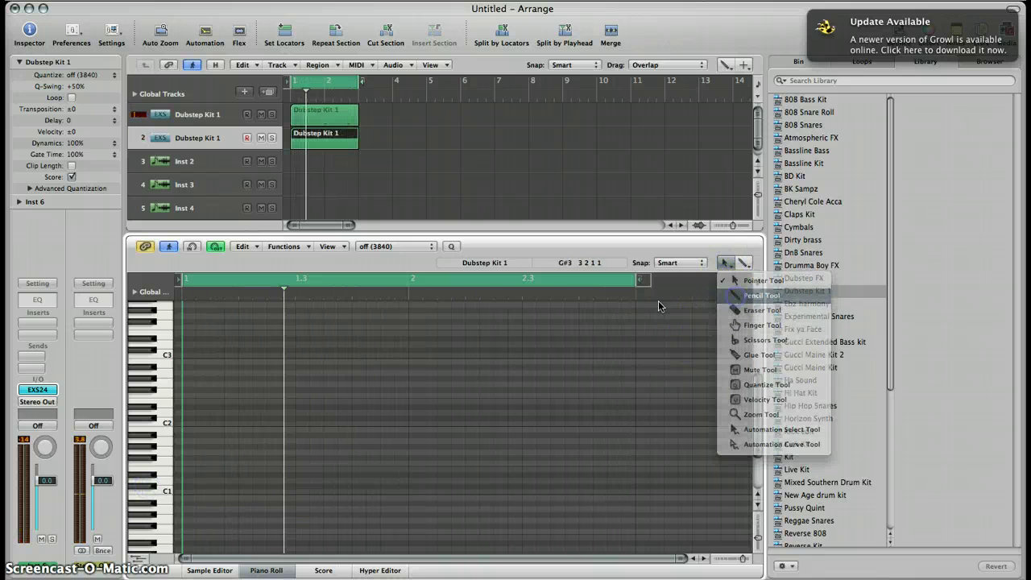
left_click(302, 487)
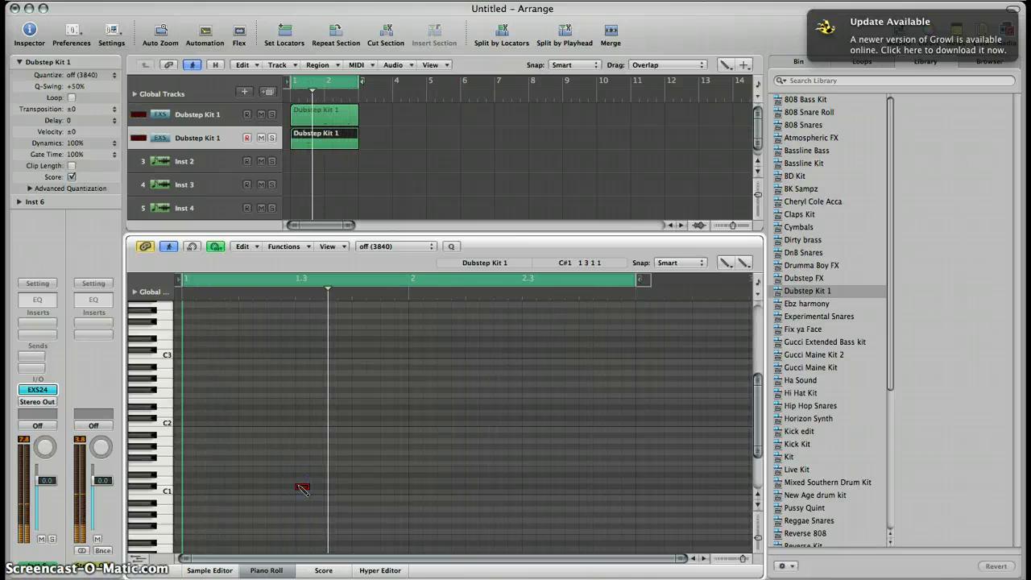
- Pencil in a second C#1 snare note at beat 3 of bar 2 in the second track's region
left_click(529, 489)
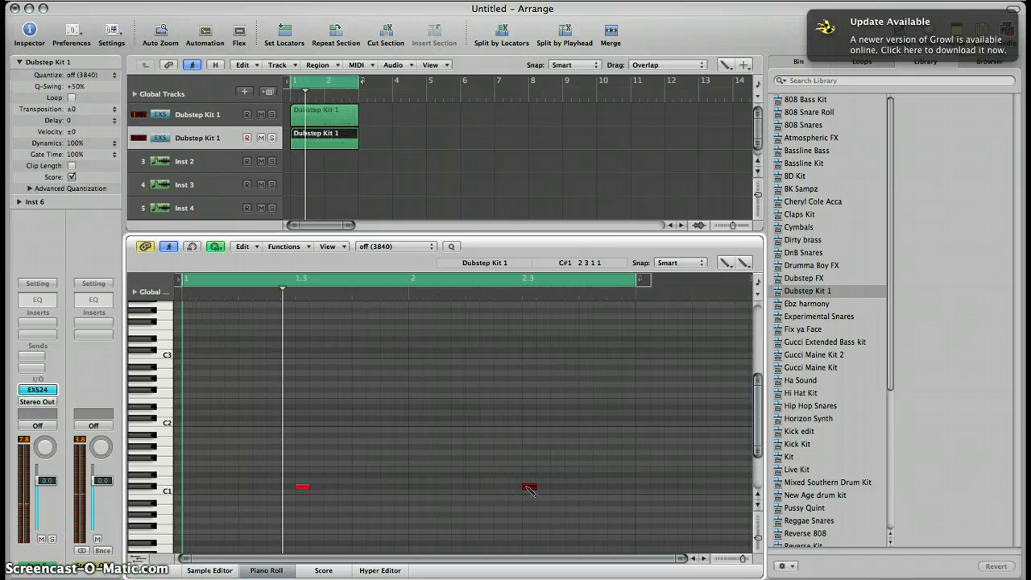
left_click(438, 466)
left_click(342, 441)
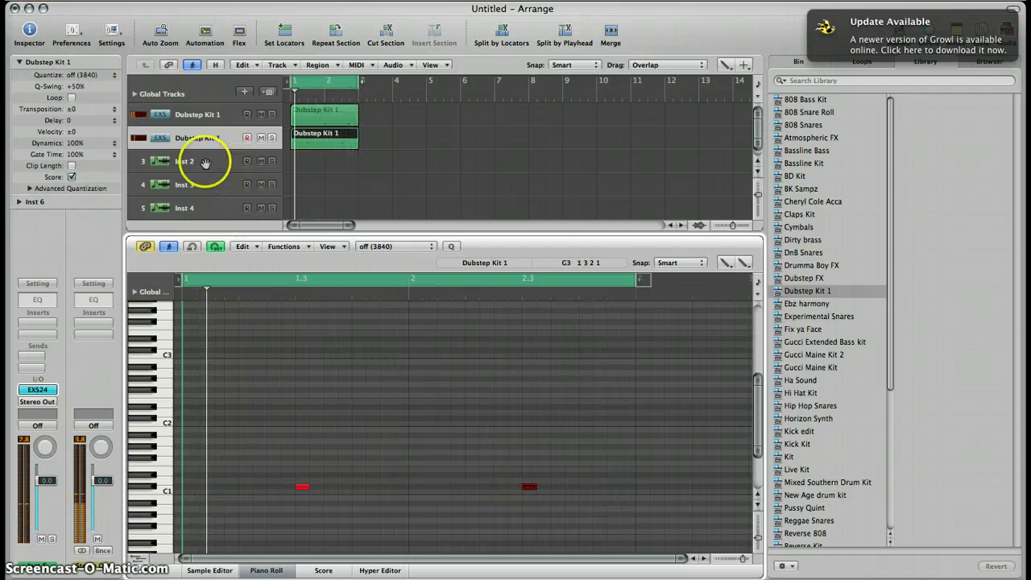
- Duplicate the second Dubstep Kit 1 track with its EXS24 instrument onto a new third track directly below
left_click(184, 139)
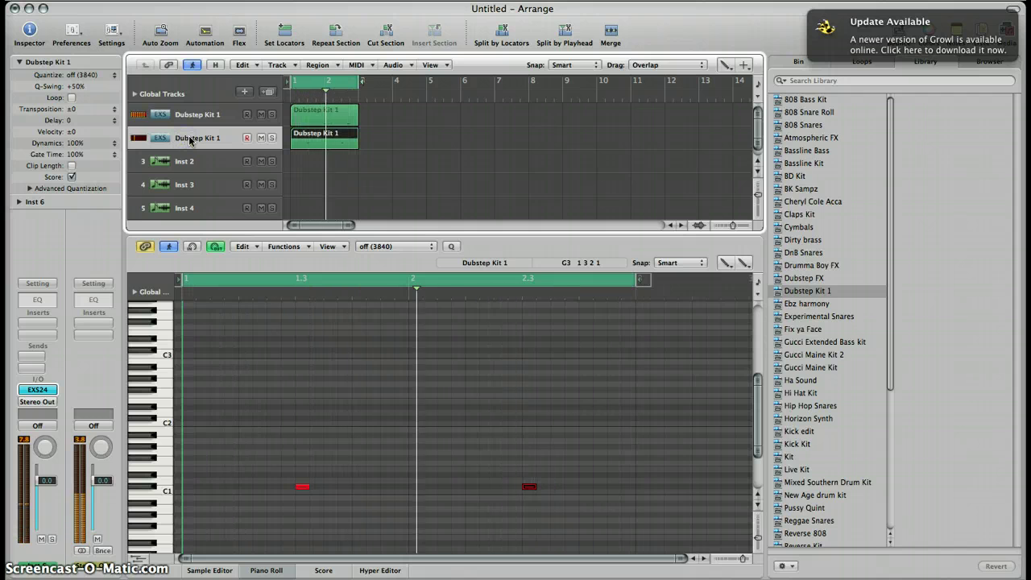
key("super+d")
left_click(192, 148)
left_click(398, 166)
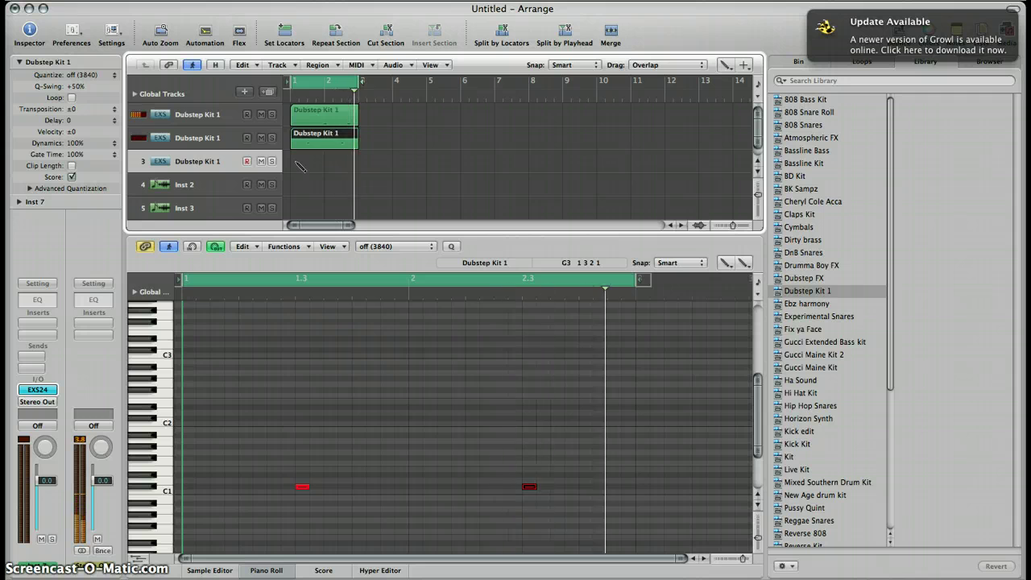
- Create a region at bar 1 on the third Dubstep Kit 1 track and extend it to end at bar 3
left_click(317, 166)
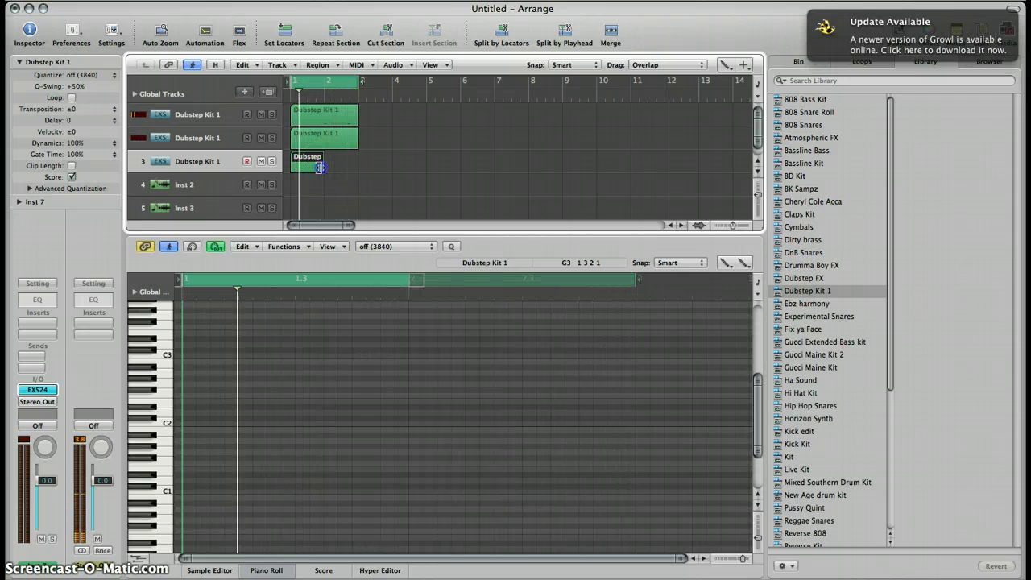
left_click_drag(319, 167, 320, 167)
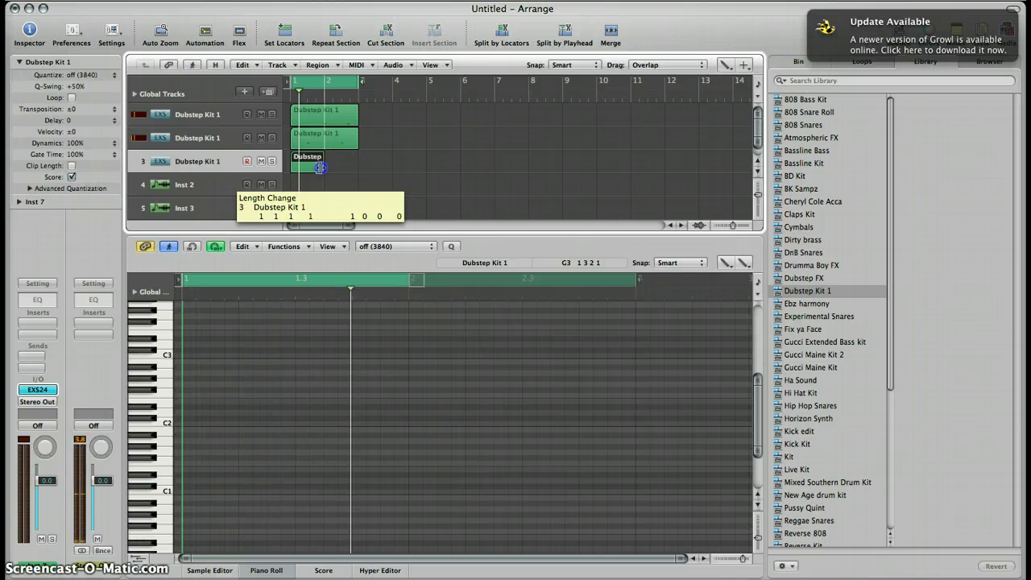
left_click_drag(322, 168, 355, 168)
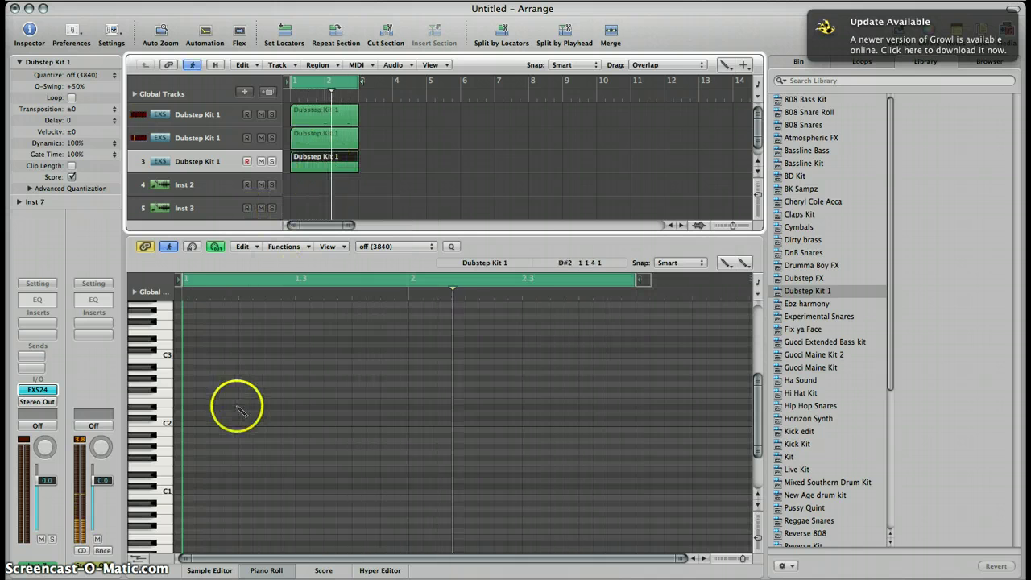
- Audition the kit sound for the third track and pencil in D1 notes on beats 2 and 4 of both bars
left_click(163, 483)
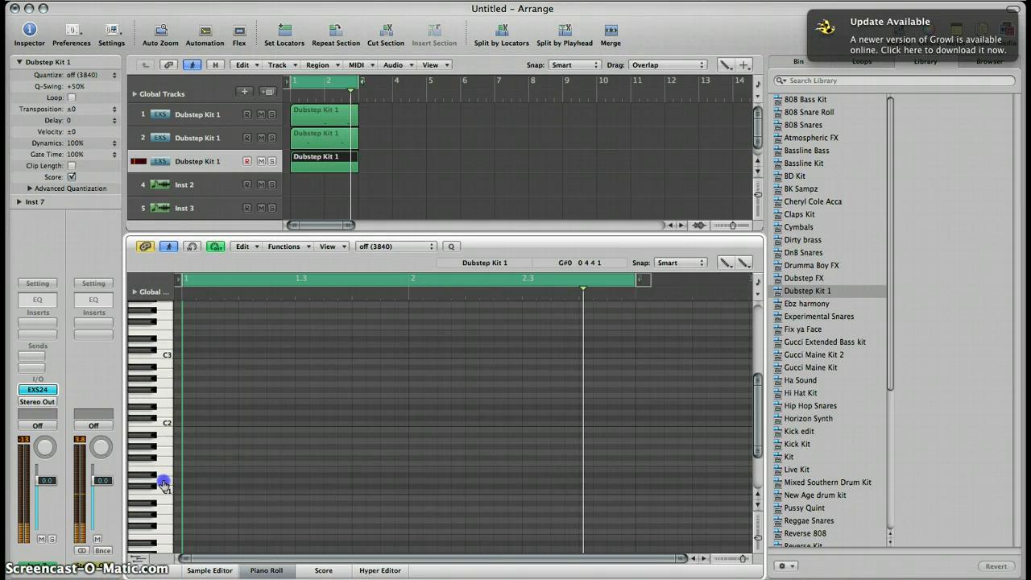
left_click(292, 480)
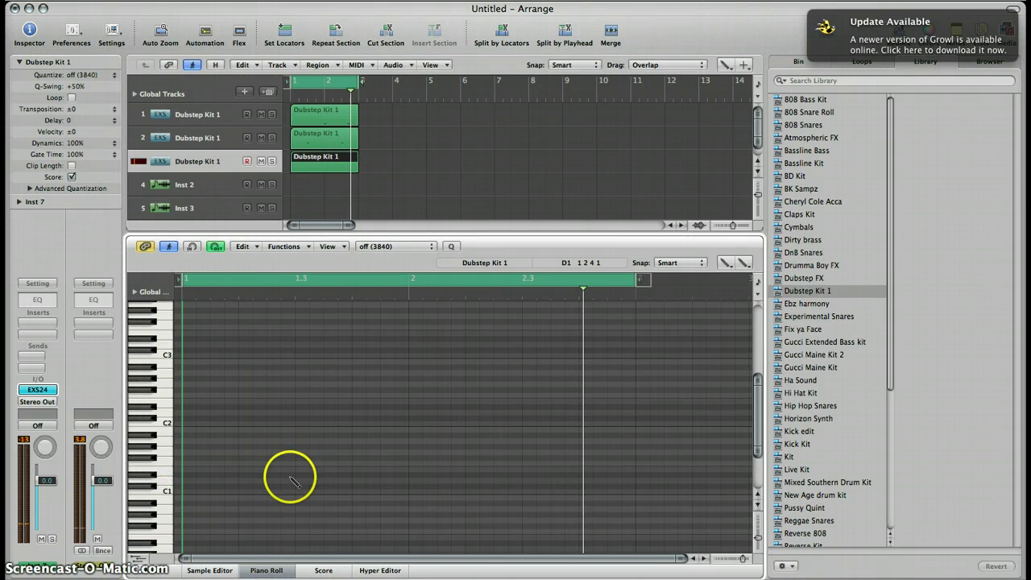
left_click(246, 484)
left_click(359, 481)
left_click(473, 482)
left_click(585, 481)
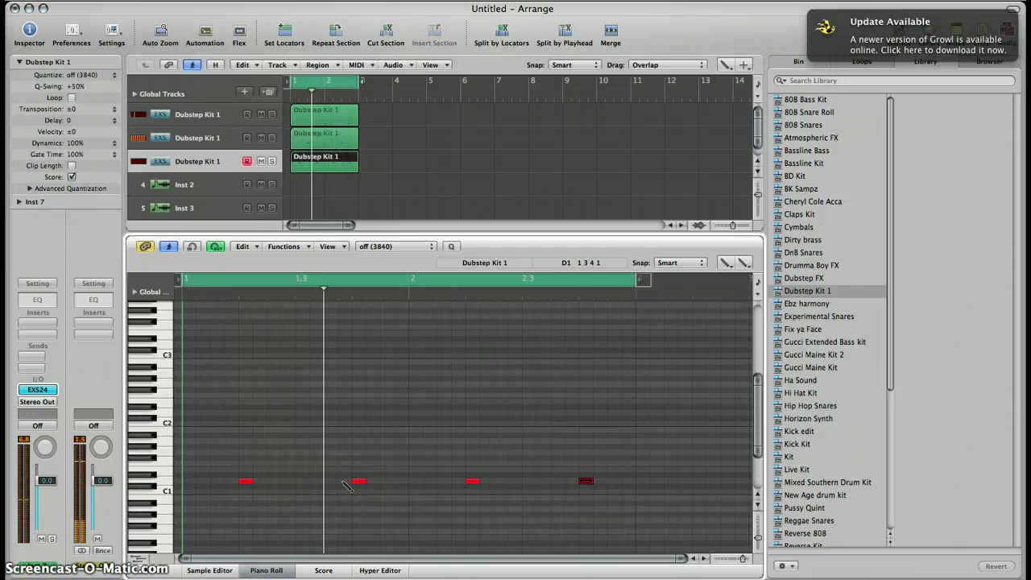
- Pencil in an extra D1 note one sixteenth before beat 4 of bar 1, then switch the Piano Roll to the Pointer tool and deselect the note
left_click(345, 481)
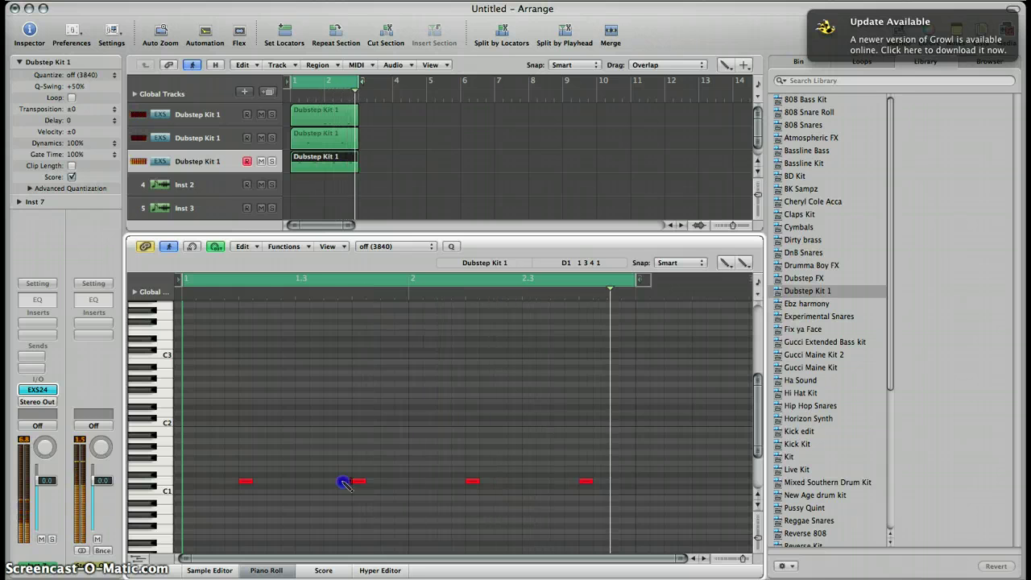
left_click_drag(386, 483, 548, 487)
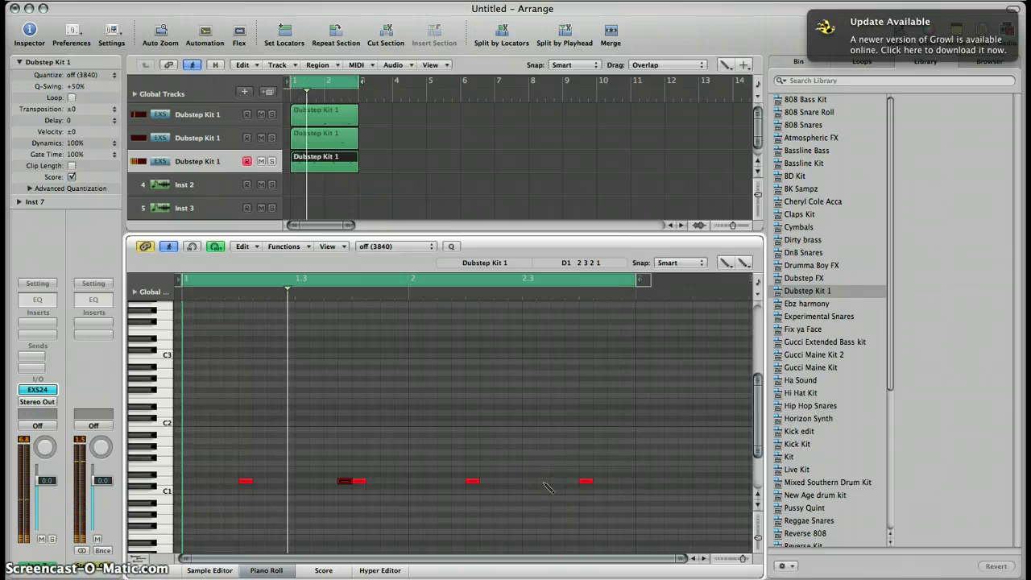
mouse_move(456, 441)
left_mouse_down()
mouse_move(599, 355)
mouse_move(747, 310)
left_mouse_up()
left_click(728, 264)
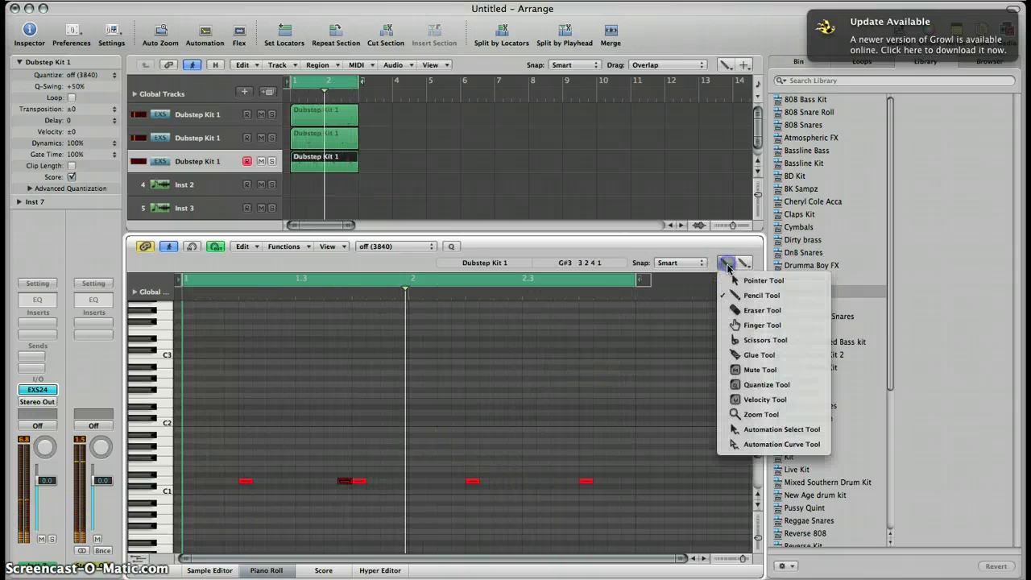
left_click(734, 282)
mouse_move(594, 488)
left_mouse_down()
mouse_move(594, 458)
mouse_move(654, 456)
left_mouse_up()
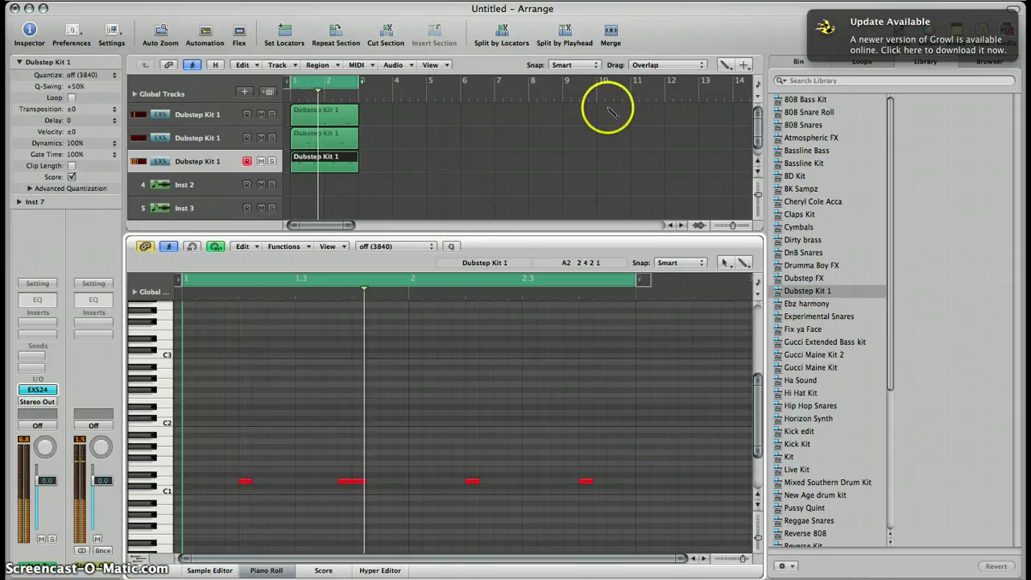
- Switch the Arrange area to the Pointer tool and select all three Dubstep Kit 1 regions together
left_click(725, 64)
left_click(757, 83)
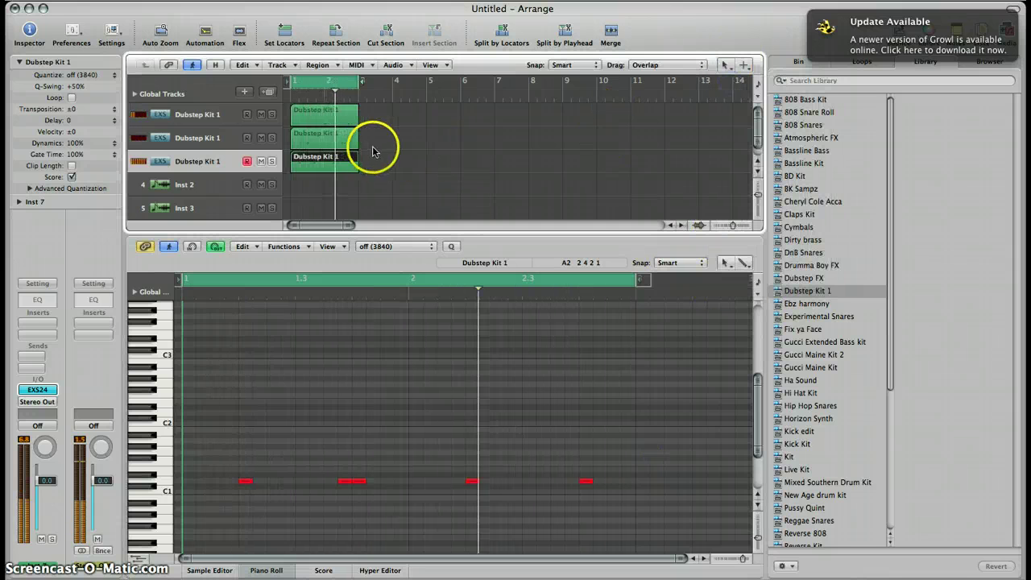
left_click_drag(375, 181, 291, 117)
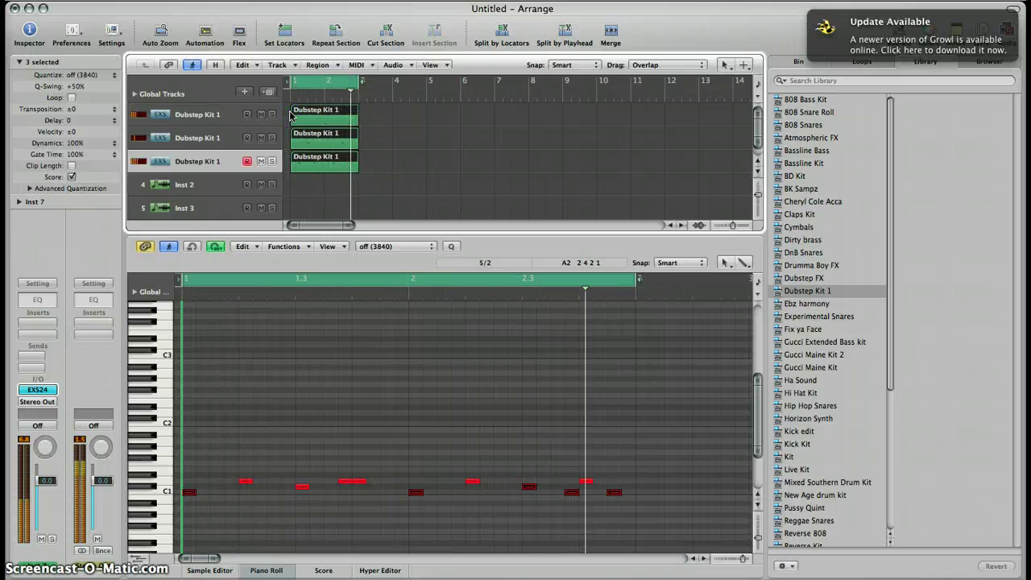
- Step the three regions' quantize setting through 16A, 16B, 16C and 16D Swing during playback, finishing on 16E Swing
left_click(92, 77)
scroll(92, 77, "up", 6)
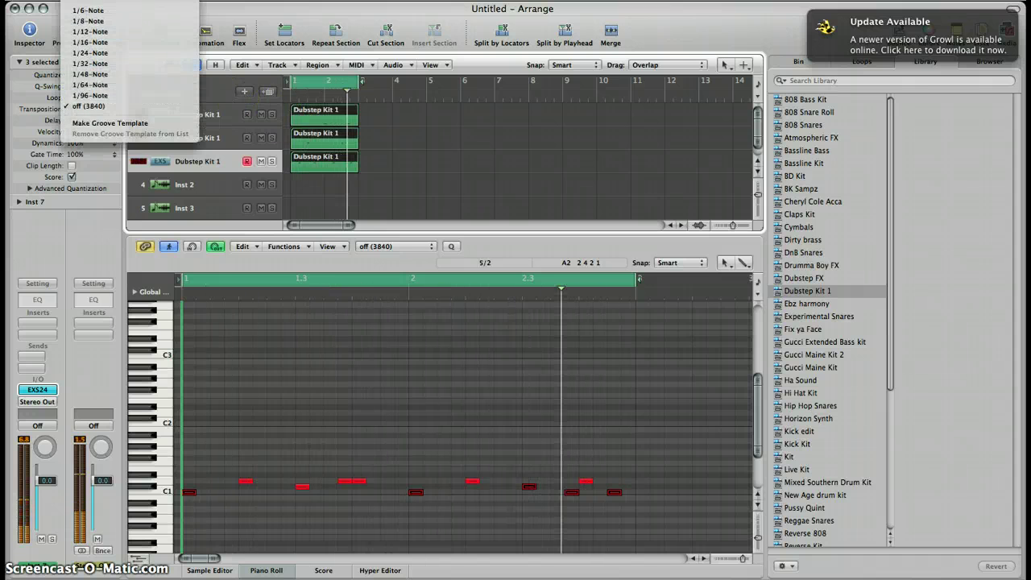
scroll(95, 129, "up", 1)
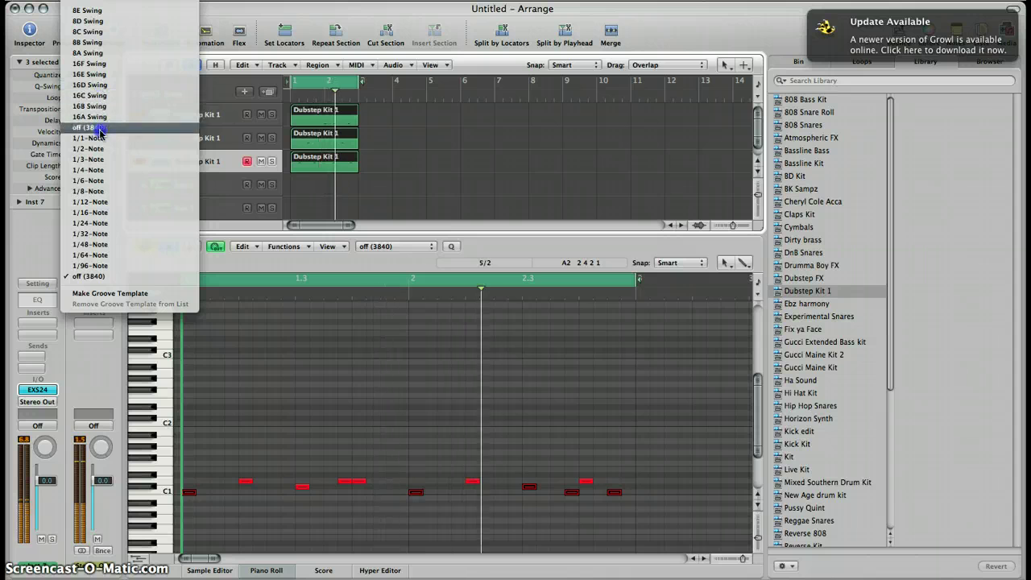
left_click(97, 117)
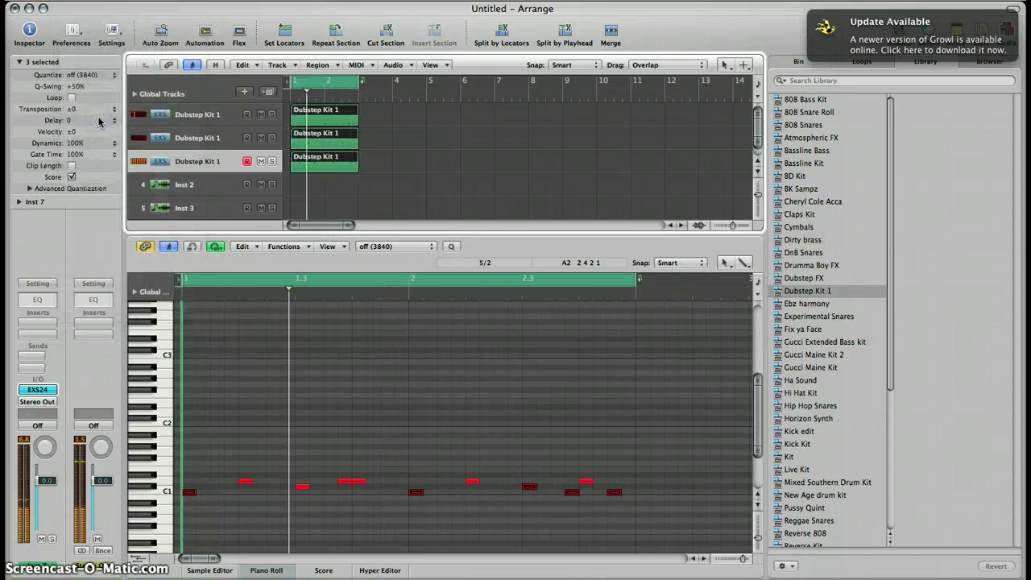
left_click(88, 75)
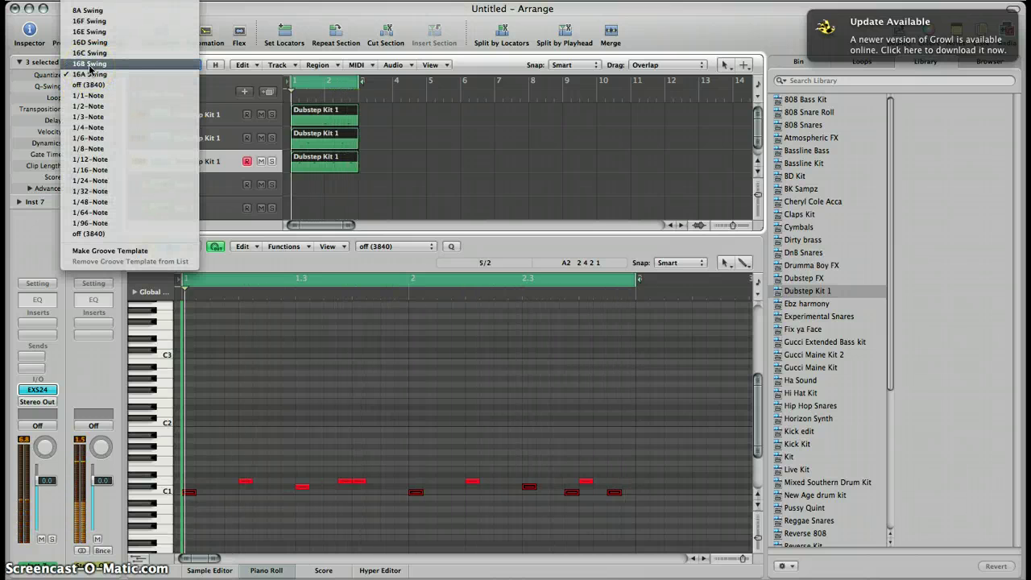
left_click(91, 64)
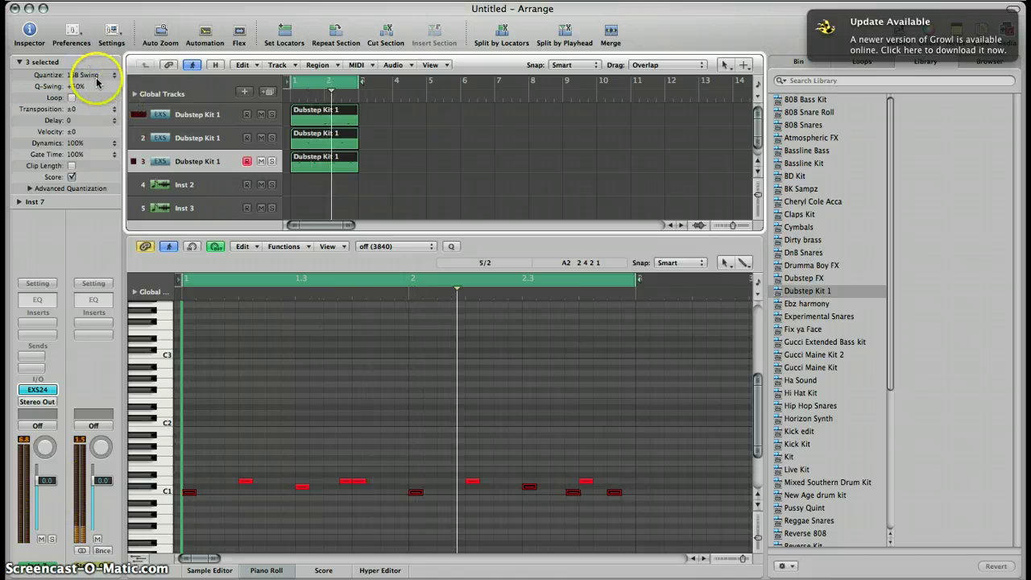
left_click(91, 75)
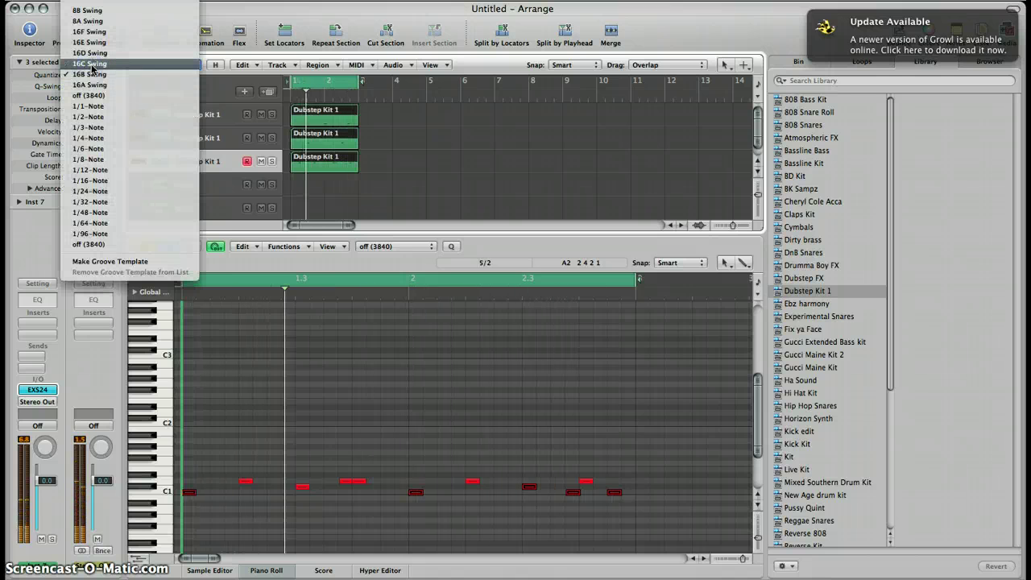
left_click(91, 64)
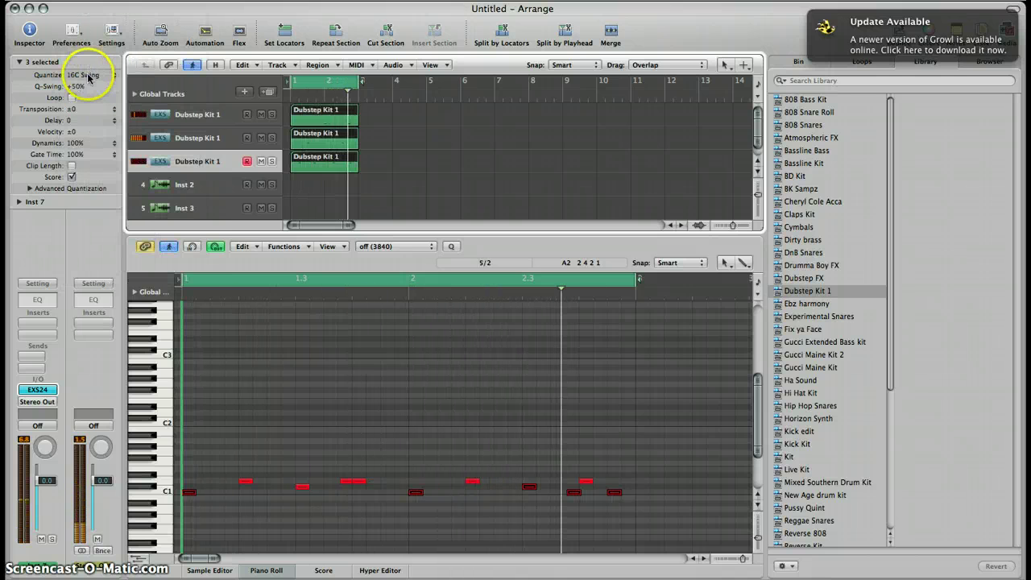
left_click(92, 70)
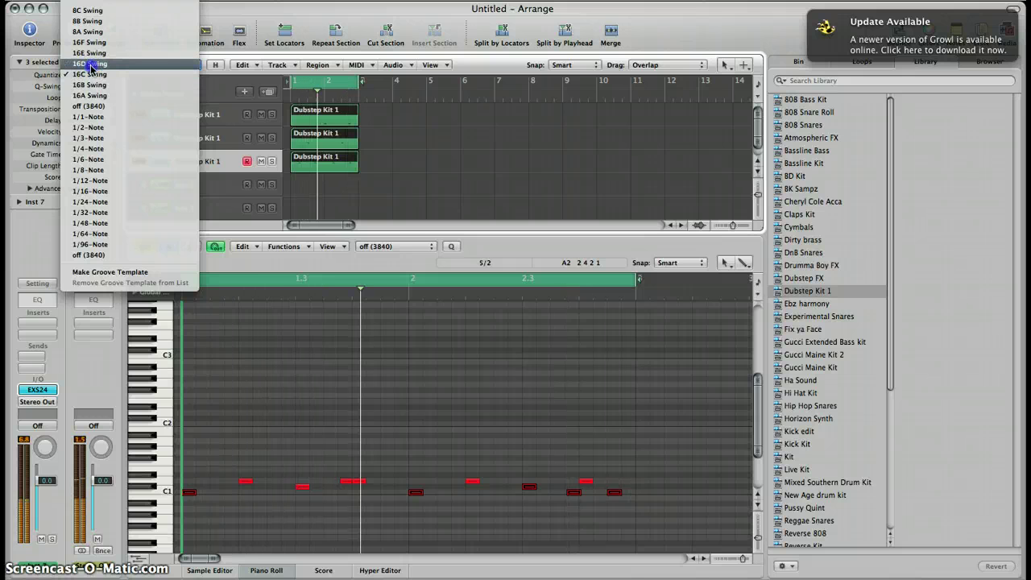
left_click(91, 65)
left_click(92, 70)
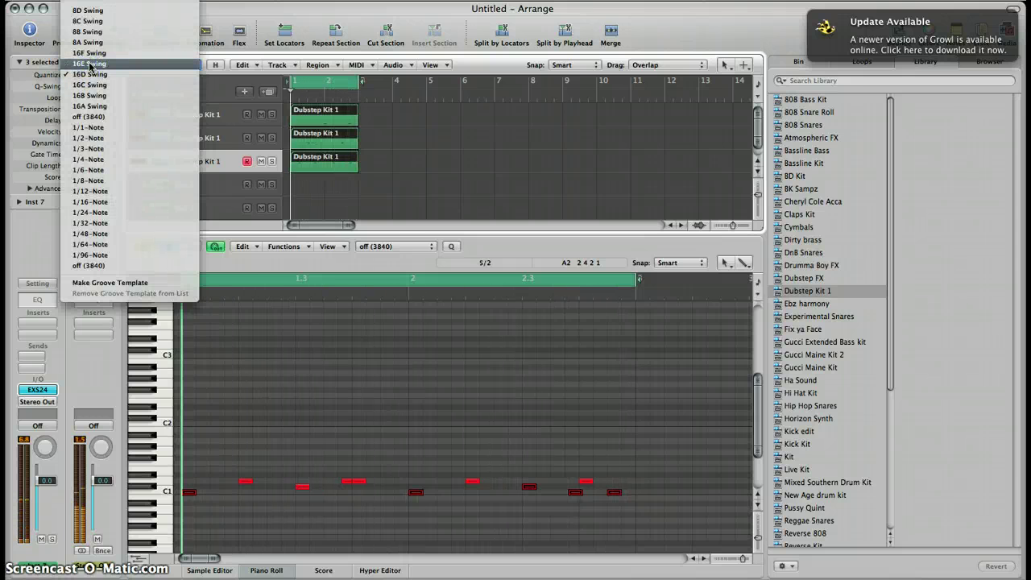
left_click(91, 65)
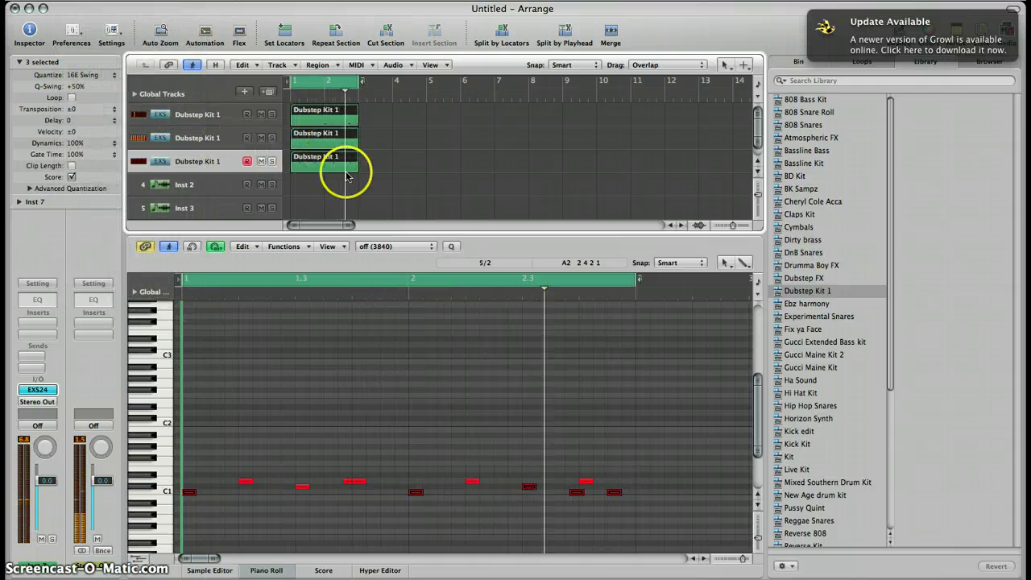
left_click(394, 176)
left_click(322, 117)
left_click(389, 168)
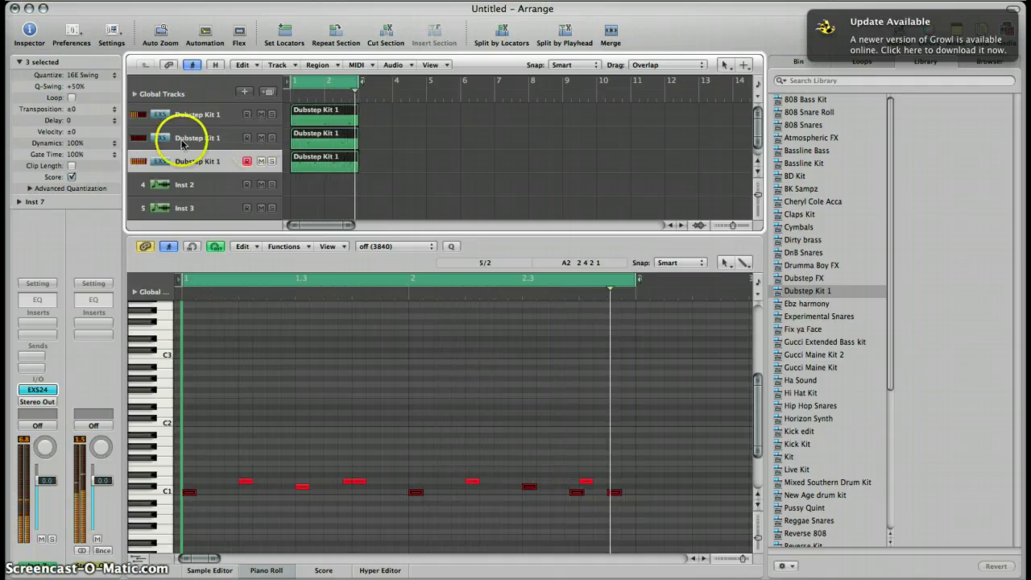
- Select the first Dubstep Kit 1 track, open its EXS24 instrument window to view it, and close it again
left_click(210, 117)
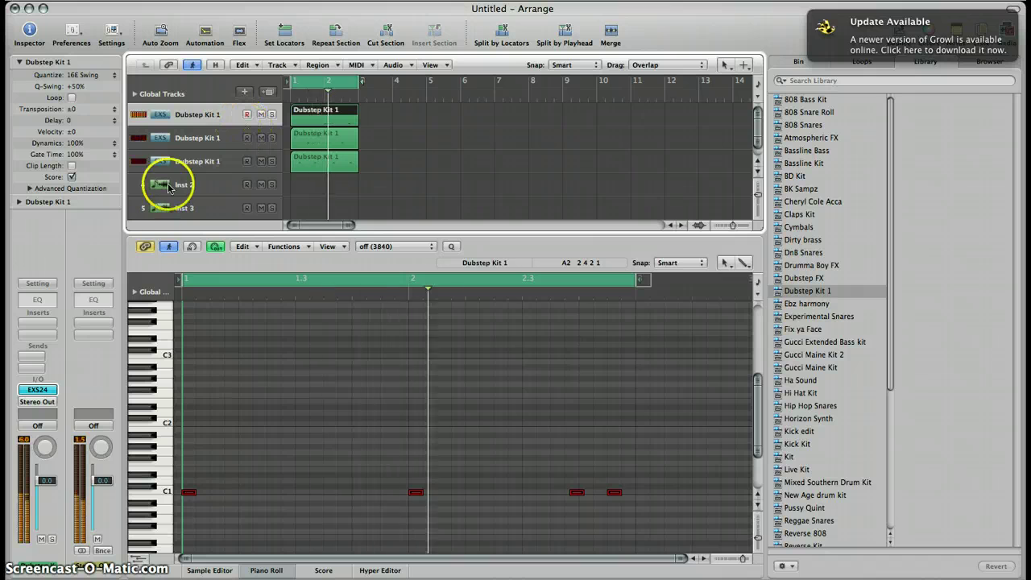
left_click(38, 390)
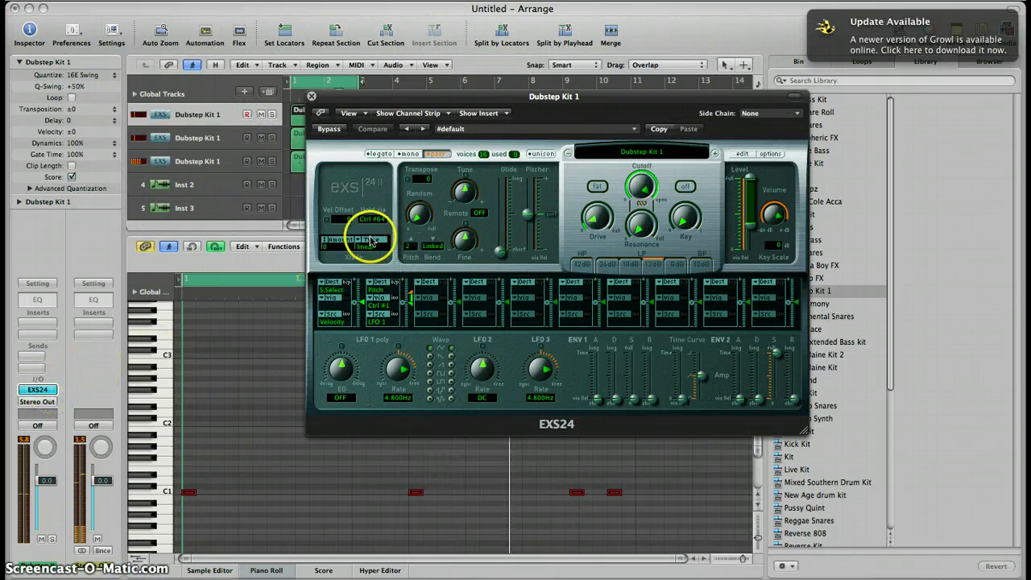
left_click(312, 97)
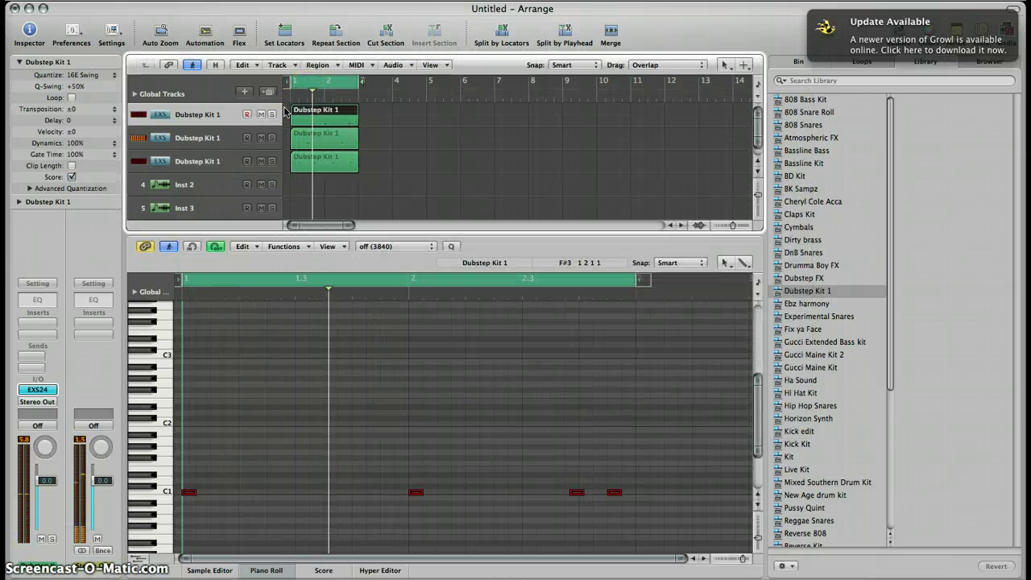